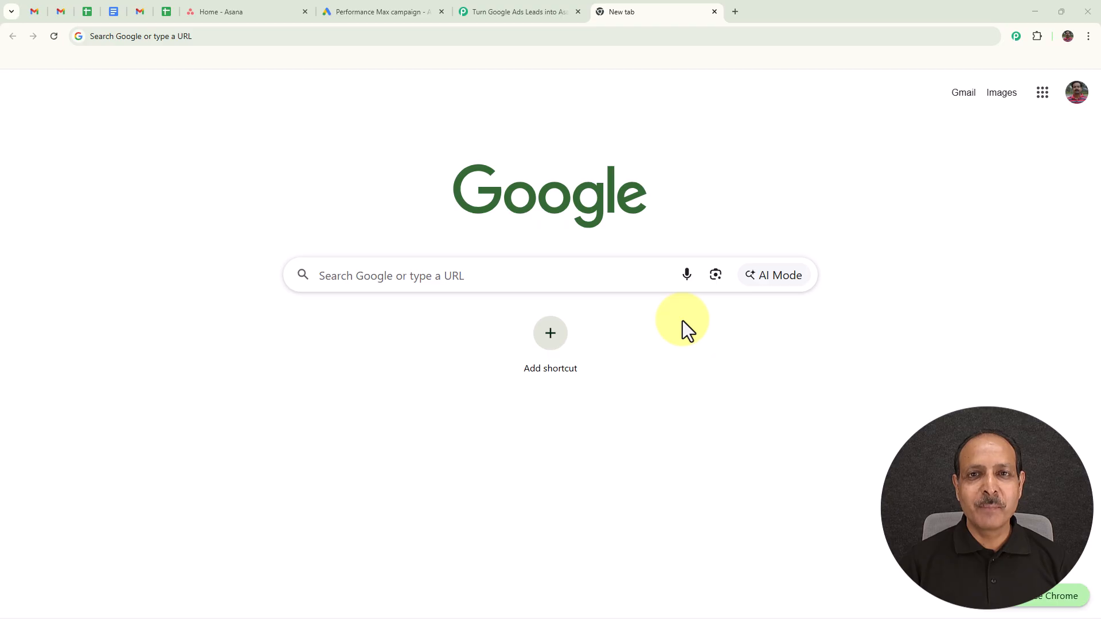
Step: Load pabbly.com/connect in a blank tab and sign in to the Pabbly account
{"action": "left_click", "coordinate": [528, 19]}
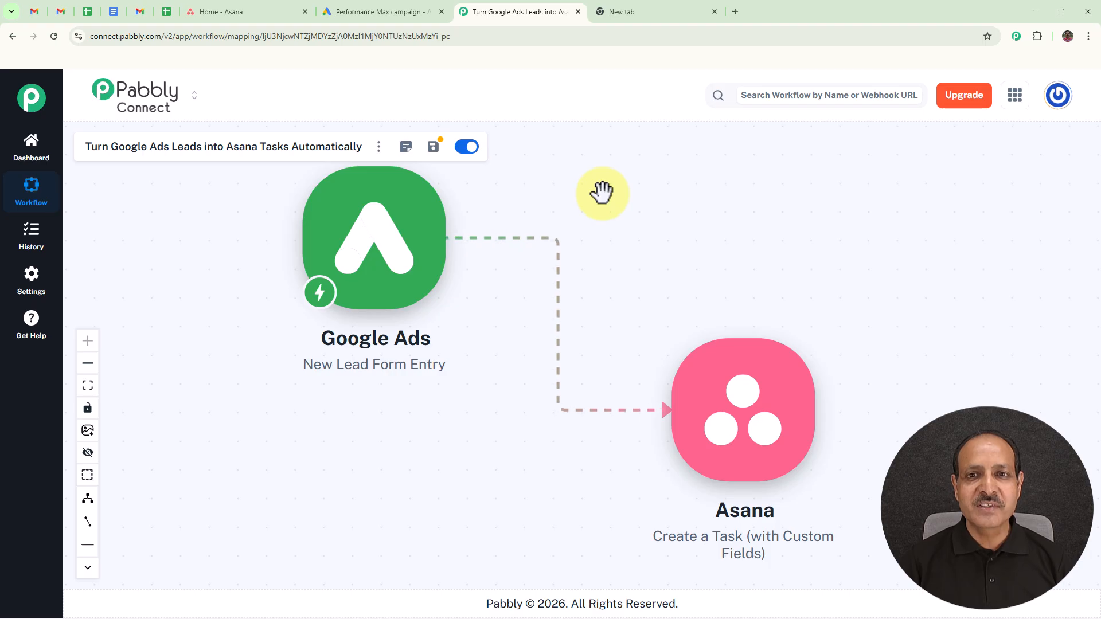
{"action": "left_click", "coordinate": [647, 12]}
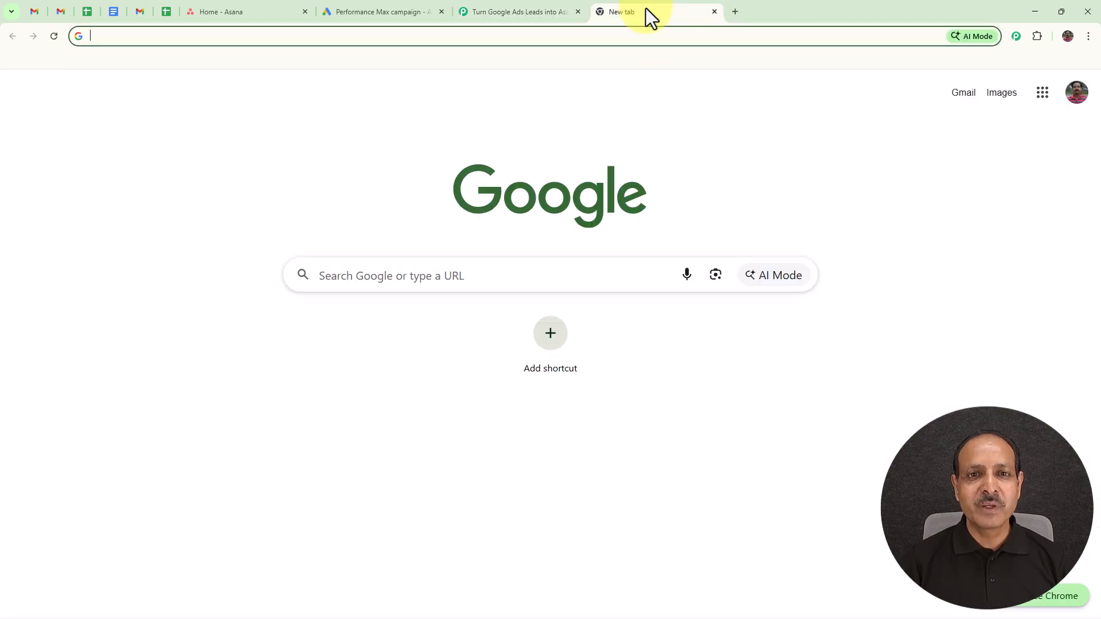
{"action": "left_click", "coordinate": [429, 34]}
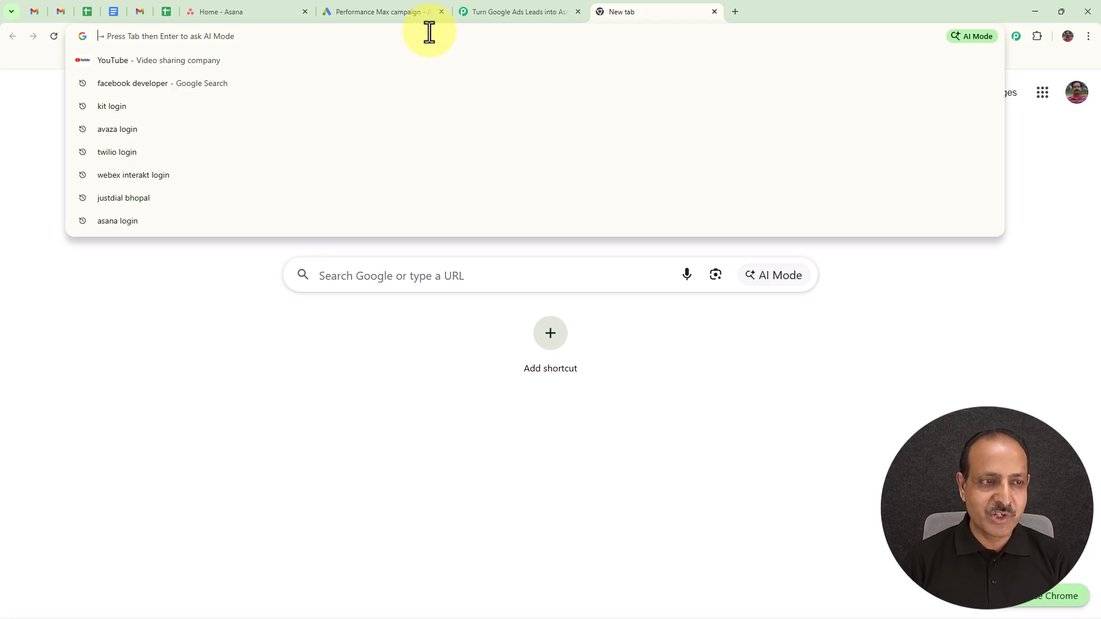
{"action": "type", "text": "pabbly.com/connect"}
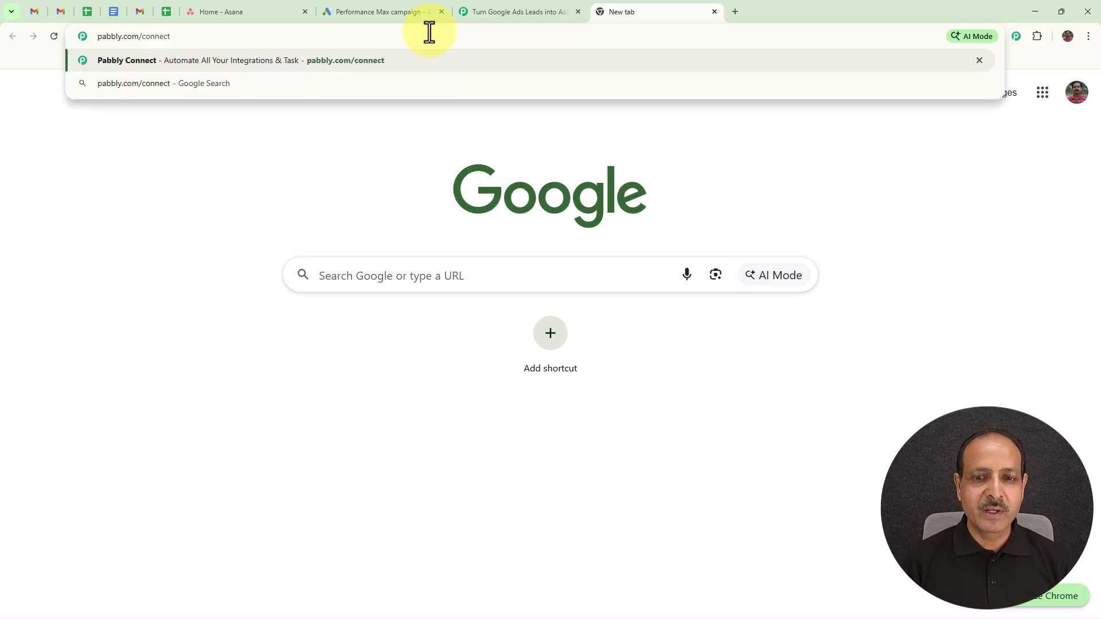
{"action": "key", "text": "Return"}
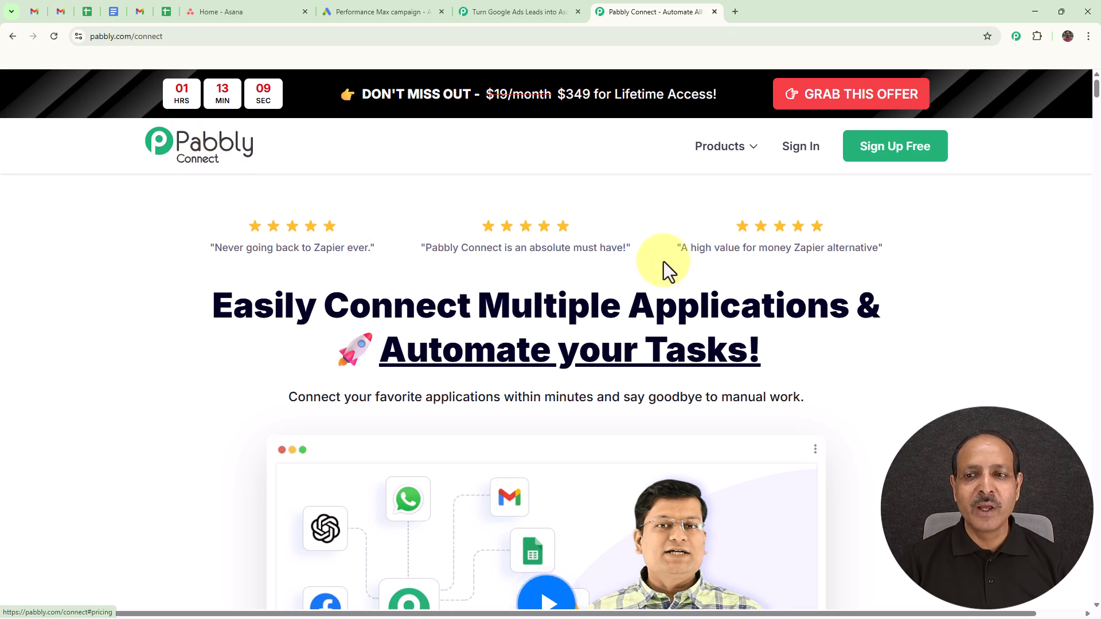
{"action": "left_click", "coordinate": [803, 145]}
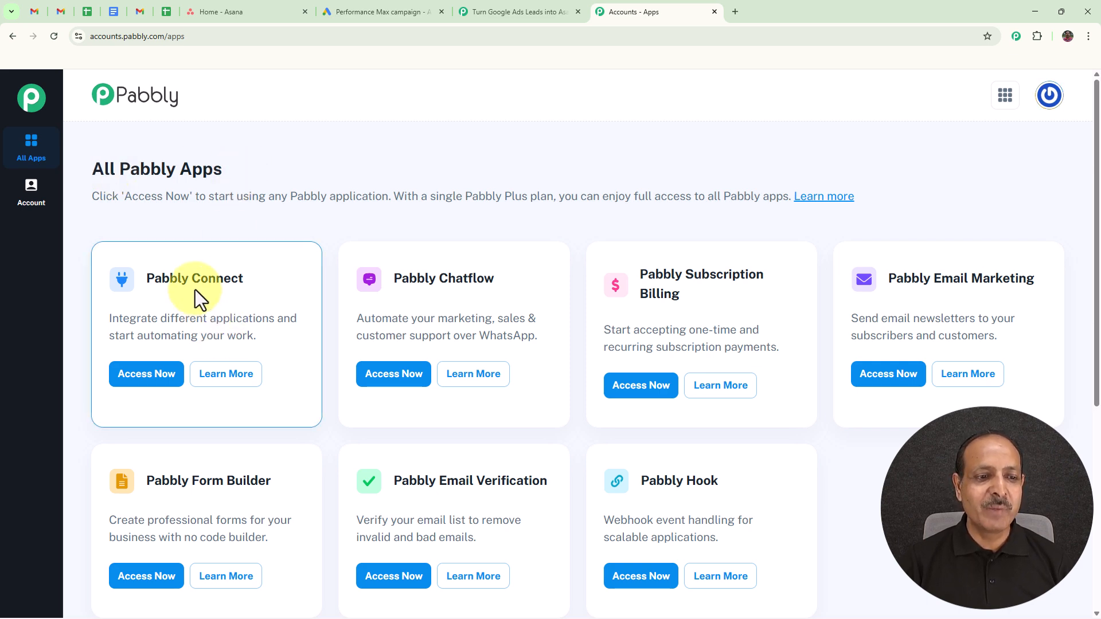
Step: Open the Pabbly Connect dashboard, cancel the new folder form, and start a new workflow
{"action": "left_click", "coordinate": [150, 381]}
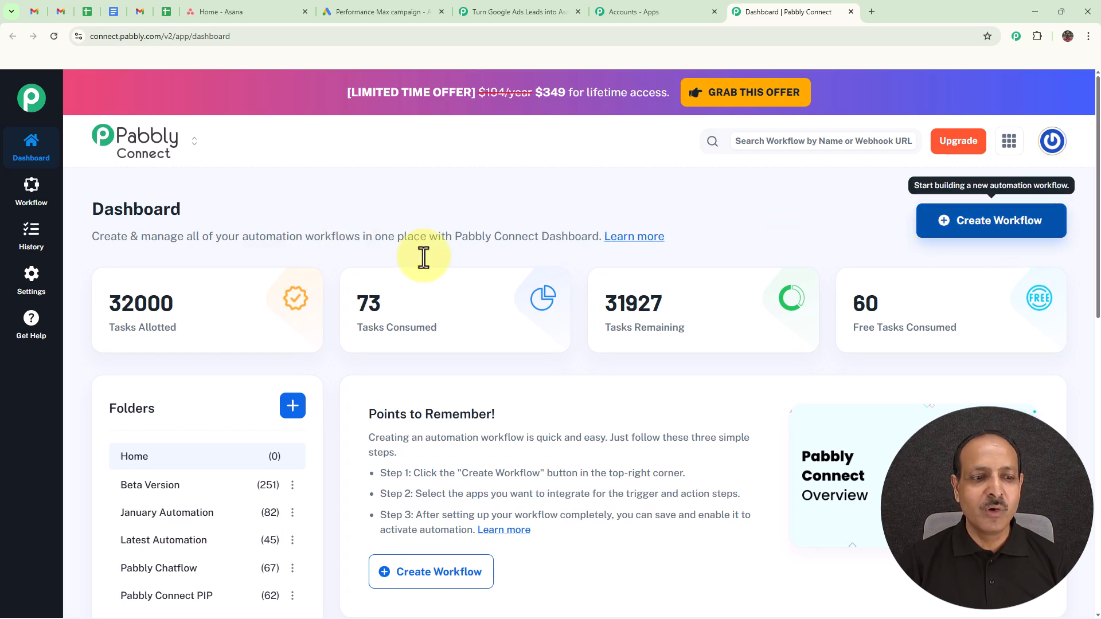
{"action": "scroll", "coordinate": [401, 264], "scroll_direction": "down", "scroll_amount": 4}
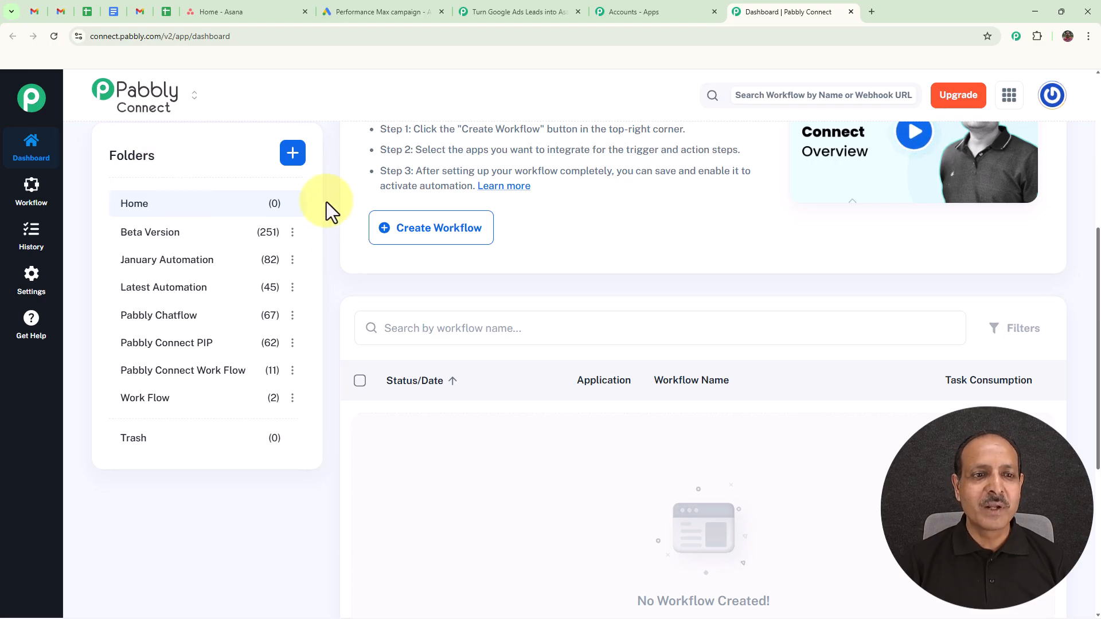
{"action": "left_click", "coordinate": [294, 160]}
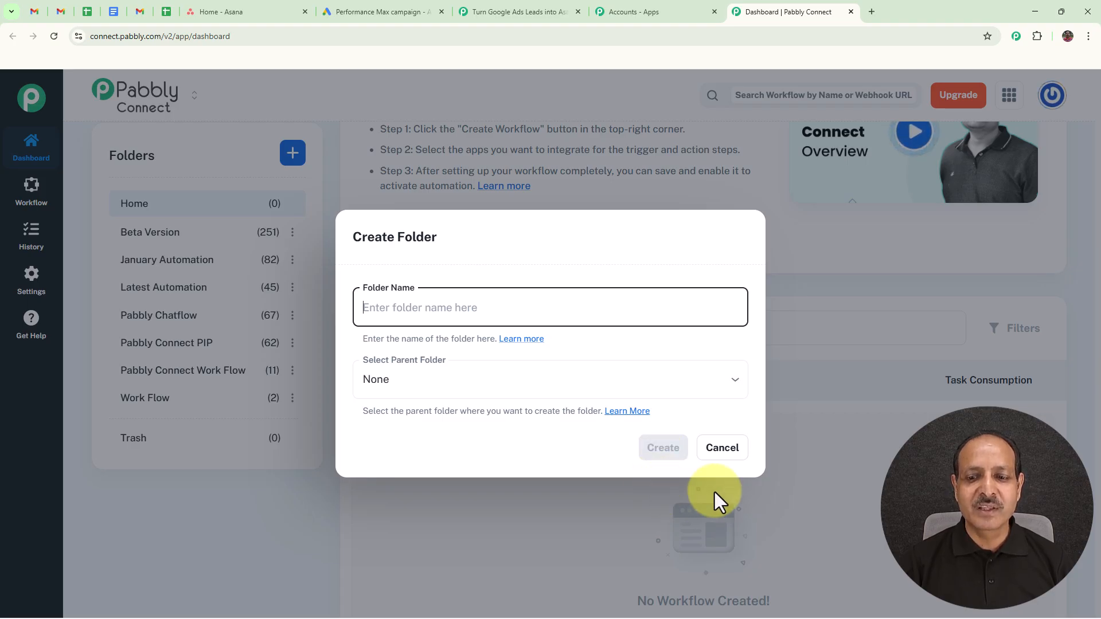
{"action": "left_click", "coordinate": [724, 450]}
{"action": "scroll", "coordinate": [827, 405], "scroll_direction": "up", "scroll_amount": 6}
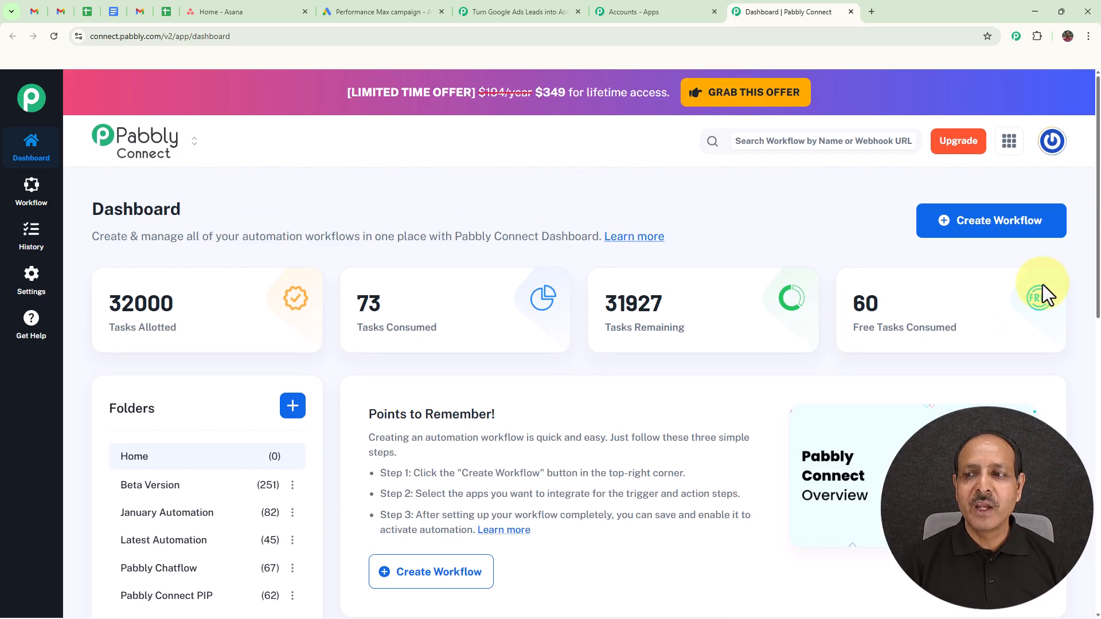
{"action": "left_click", "coordinate": [991, 227]}
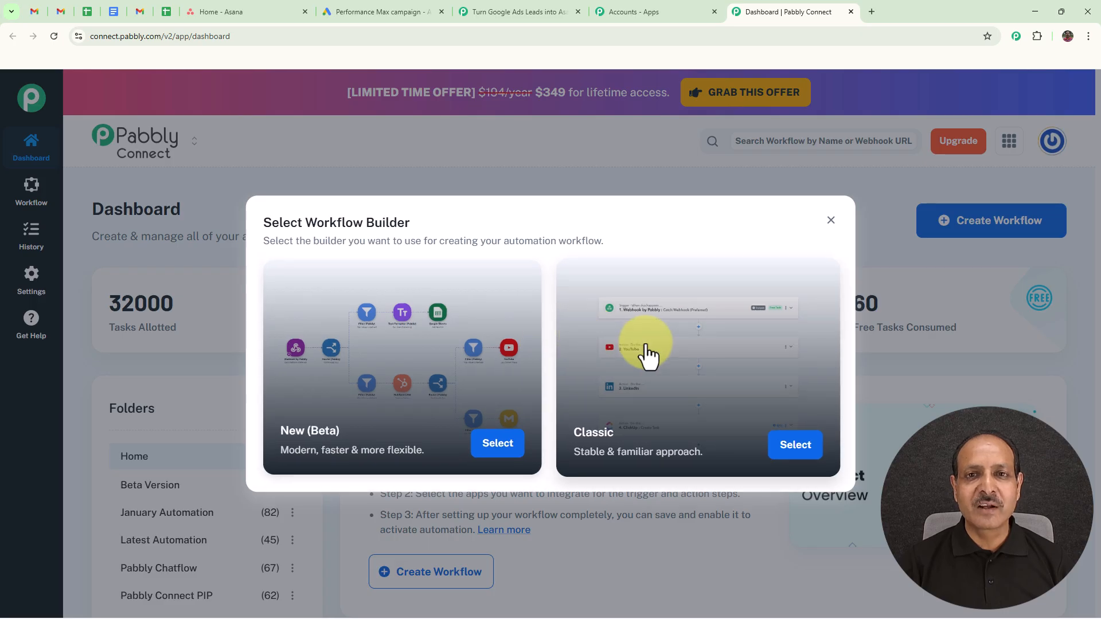
Step: Create a New (Beta) workflow 'Turn Google Ads Leads into Asana Tasks Automatically' in Latest Automation
{"action": "left_click", "coordinate": [375, 371]}
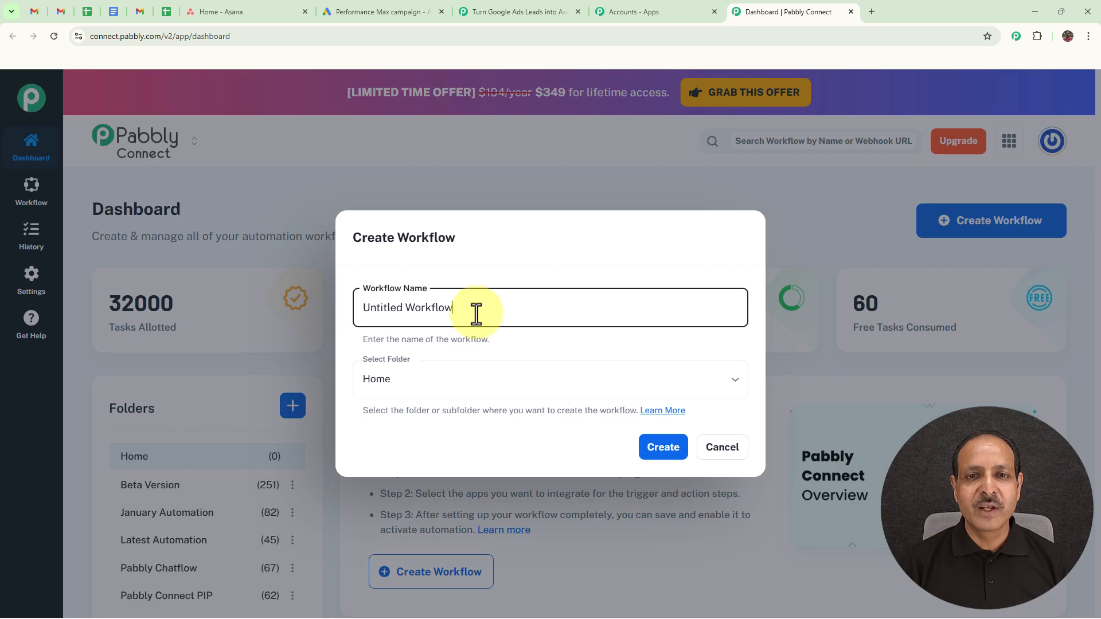
{"action": "key", "text": "ctrl+a"}
{"action": "type", "text": "Turn Google Ads Leads into Asana Tasks Automatically"}
{"action": "left_click", "coordinate": [540, 347]}
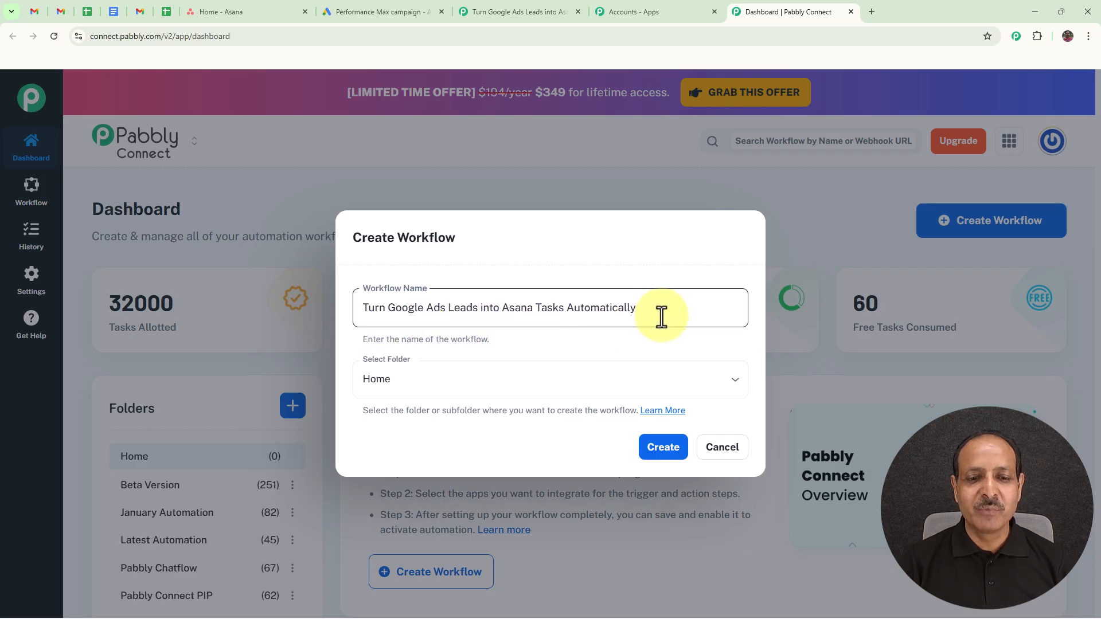
{"action": "left_click", "coordinate": [516, 381]}
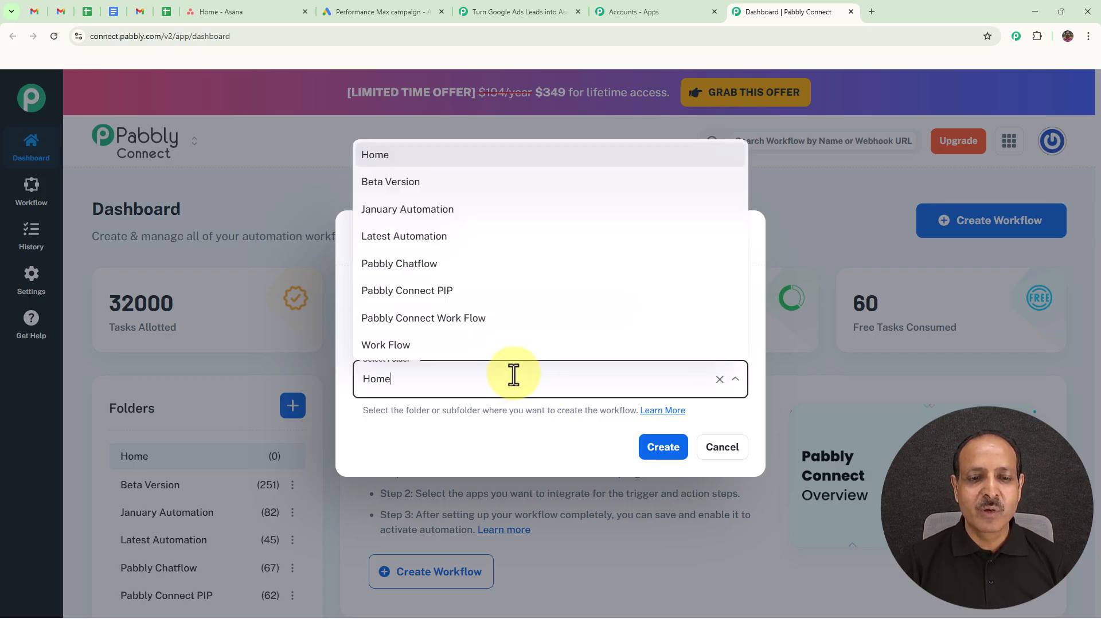
{"action": "left_click", "coordinate": [410, 240]}
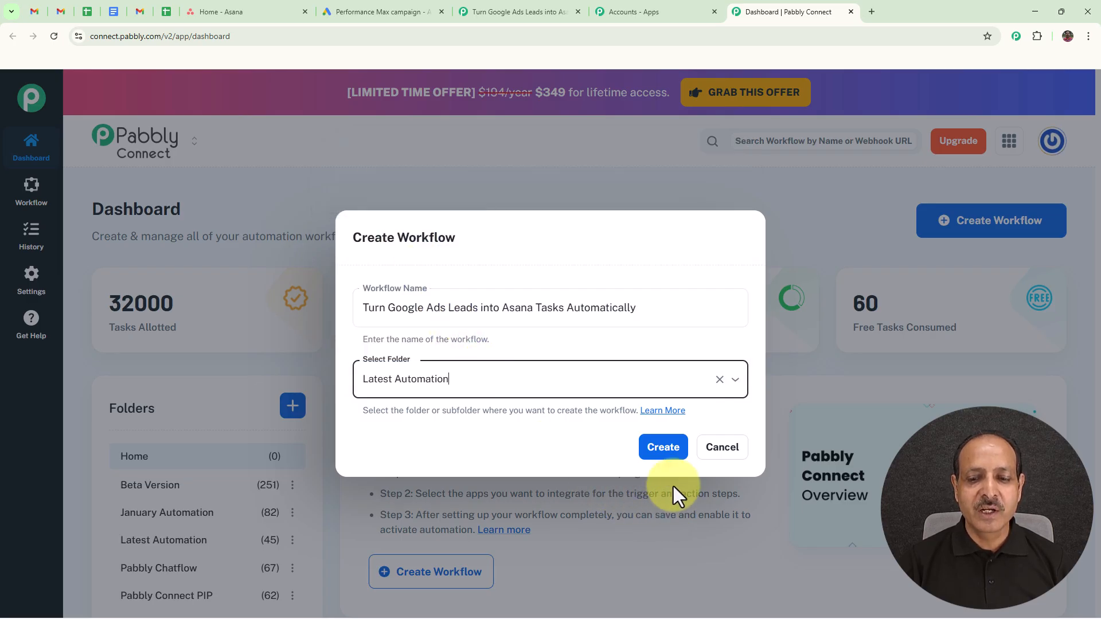
{"action": "left_click", "coordinate": [661, 463]}
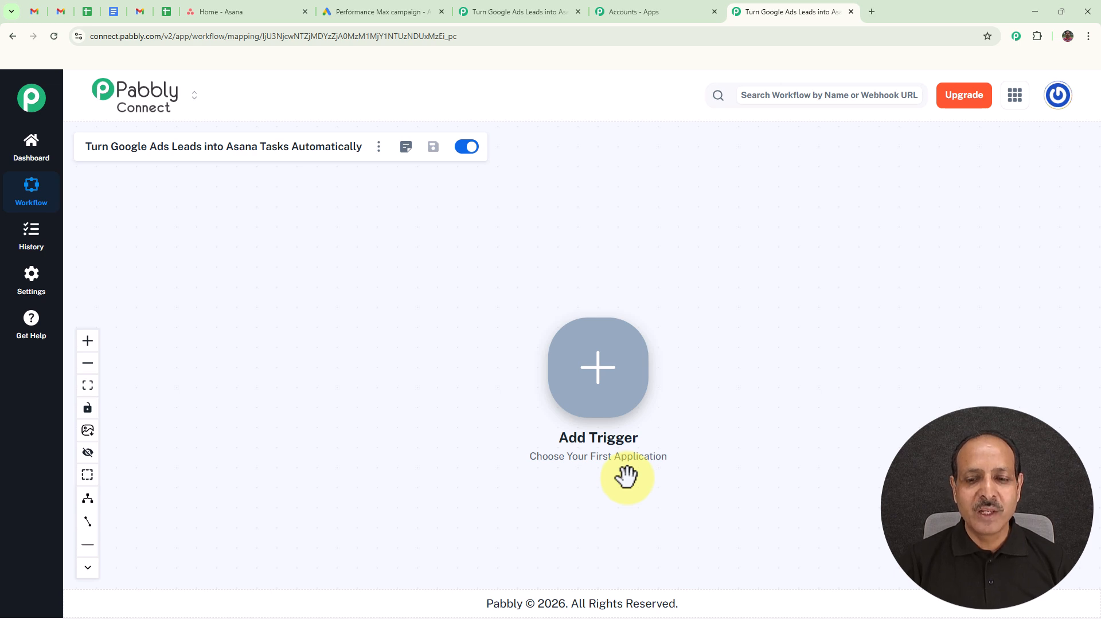
Step: Choose Google Ads with the New Lead Form Entry event as the workflow trigger
{"action": "left_click", "coordinate": [597, 371]}
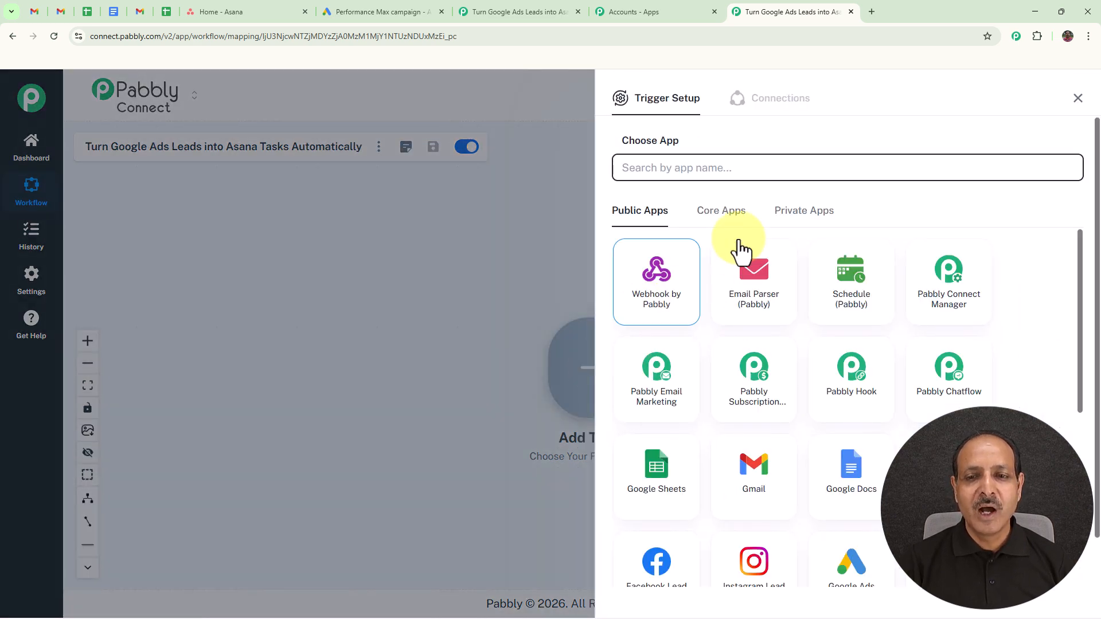
{"action": "left_click", "coordinate": [683, 171]}
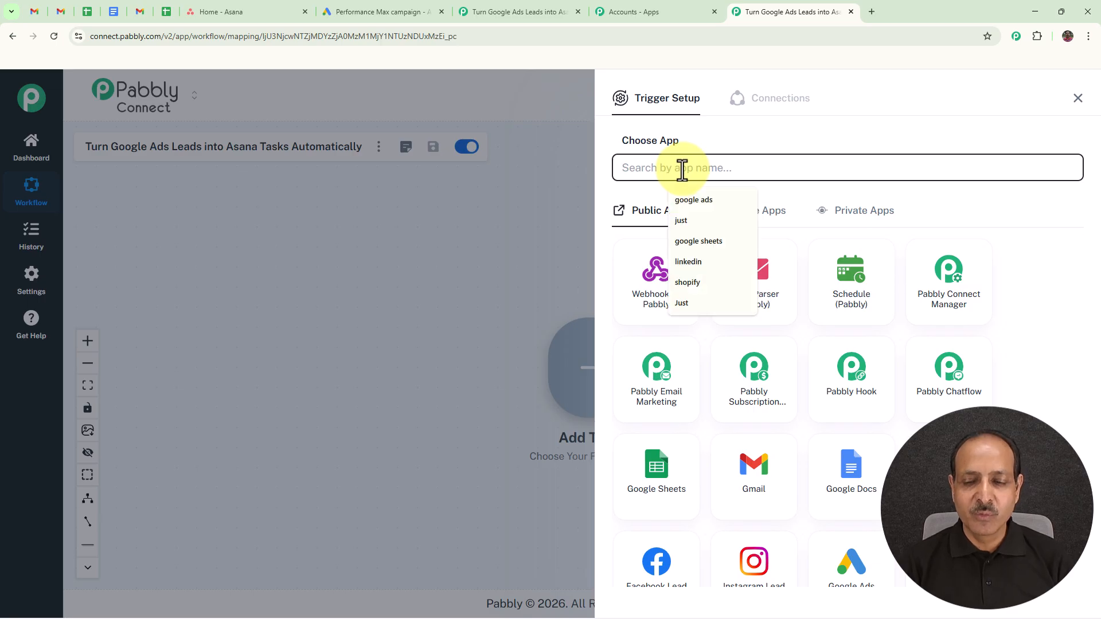
{"action": "left_click", "coordinate": [692, 199]}
{"action": "left_click", "coordinate": [686, 229]}
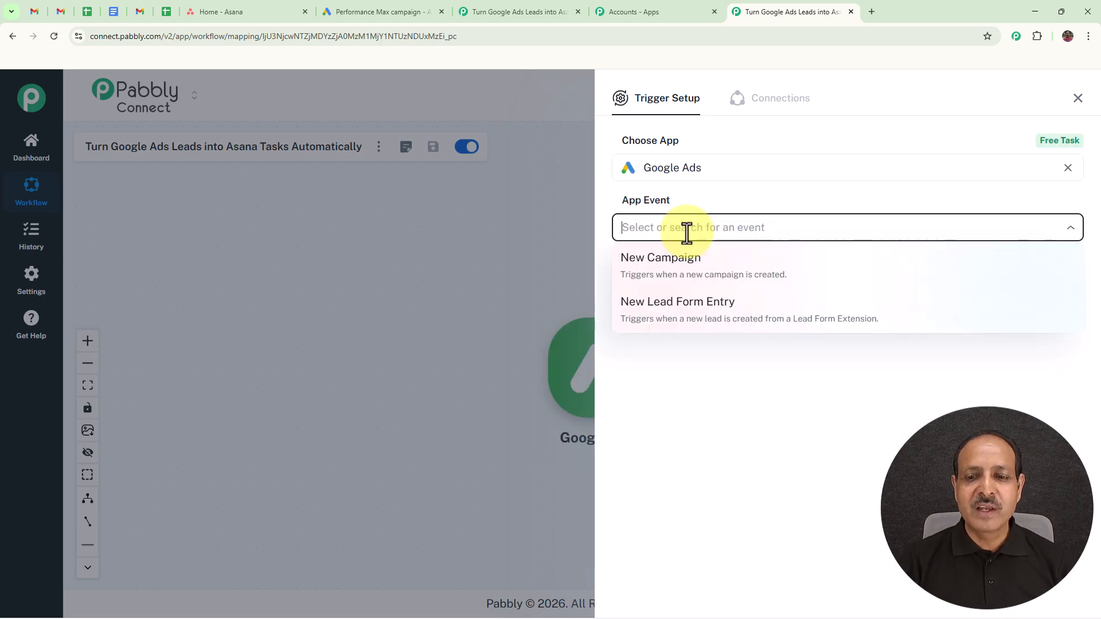
{"action": "left_click", "coordinate": [669, 327]}
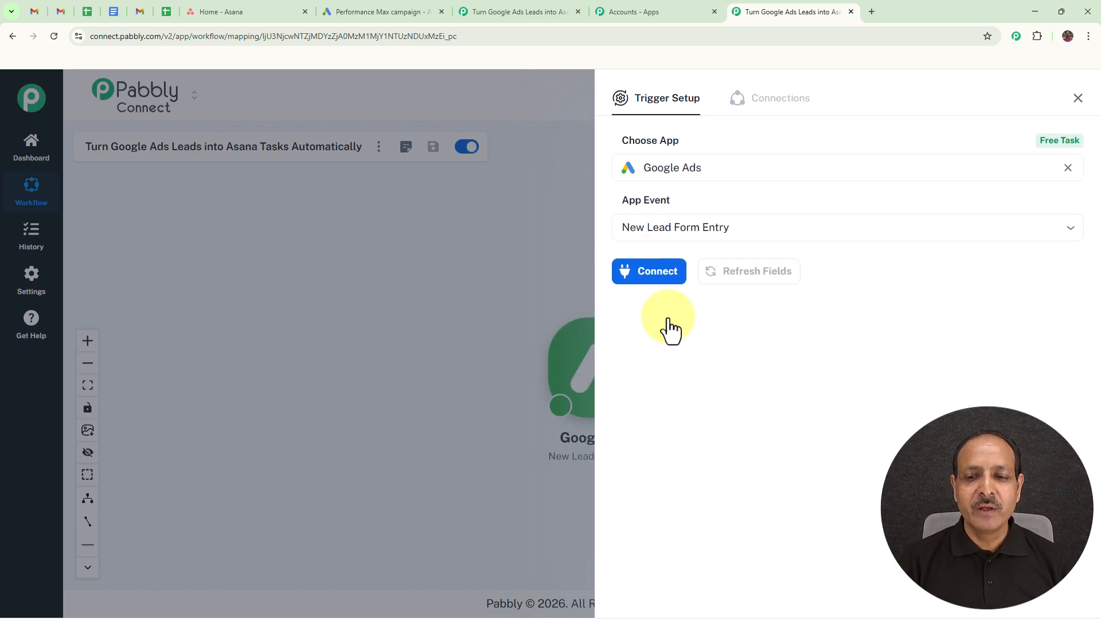
Step: Connect the trigger, copy its webhook URL, and highlight the setup instructions
{"action": "left_click", "coordinate": [664, 283]}
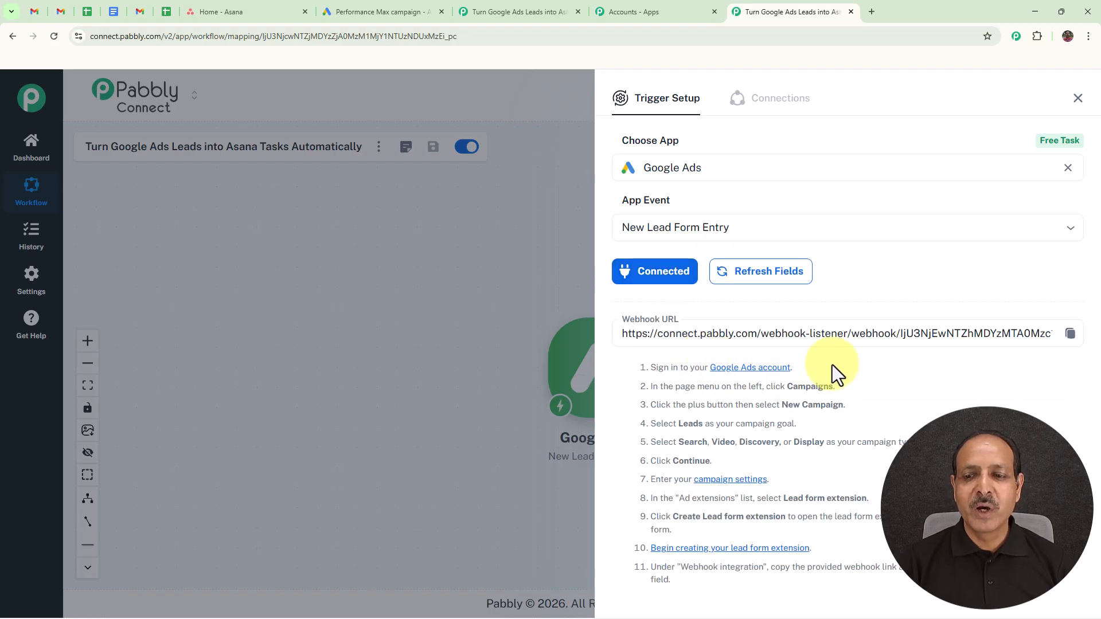
{"action": "left_click", "coordinate": [1070, 333]}
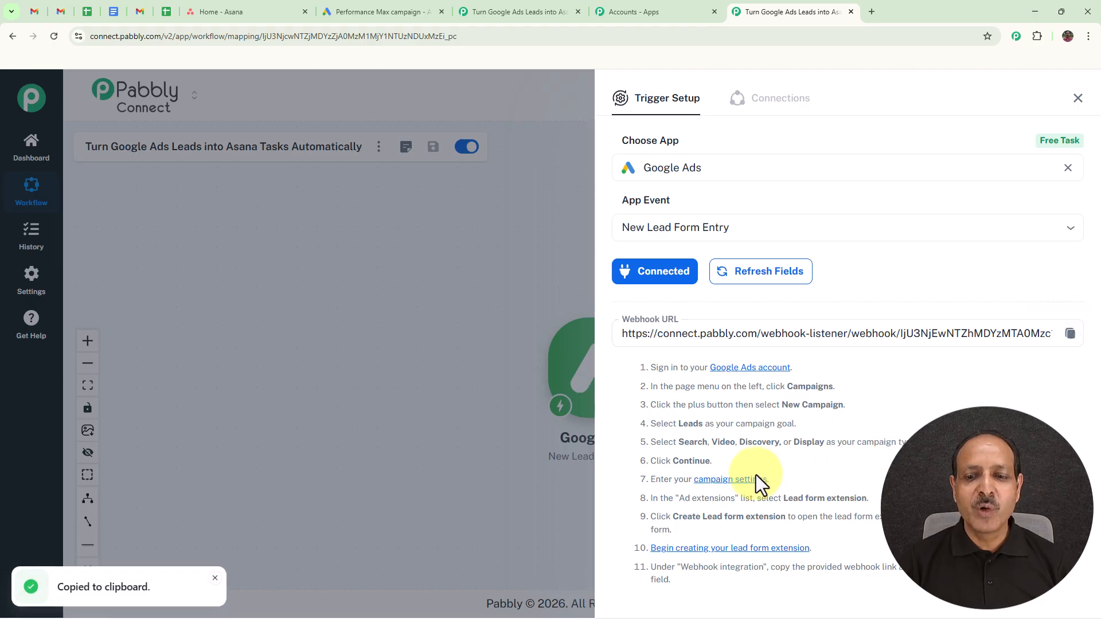
{"action": "left_click_drag", "start_coordinate": [651, 366], "coordinate": [853, 518]}
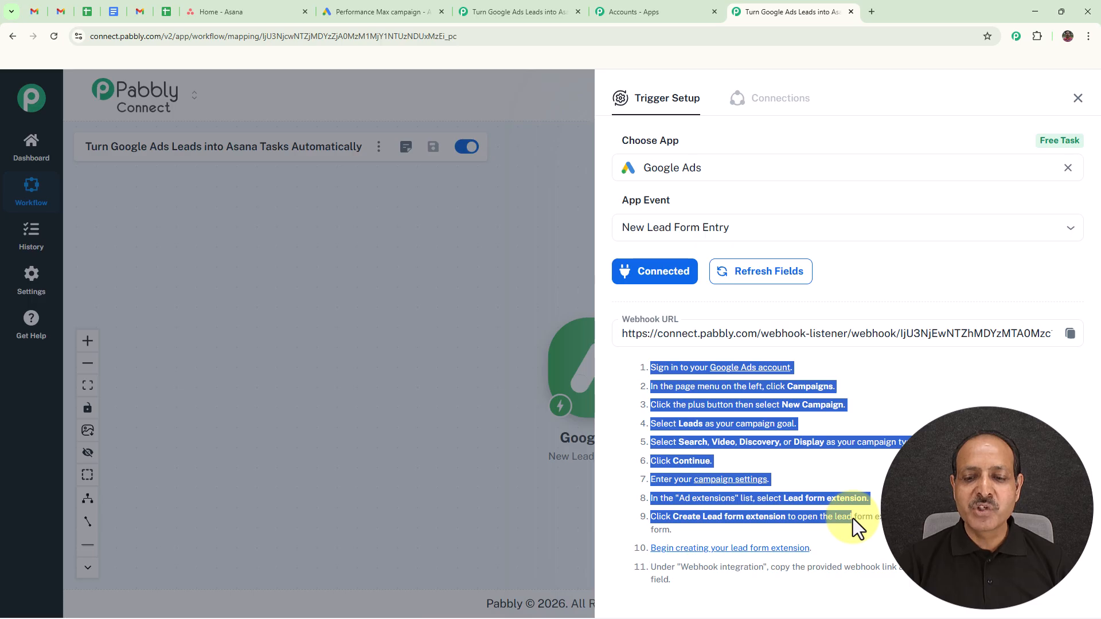
{"action": "left_click_drag", "start_coordinate": [857, 521], "coordinate": [875, 534]}
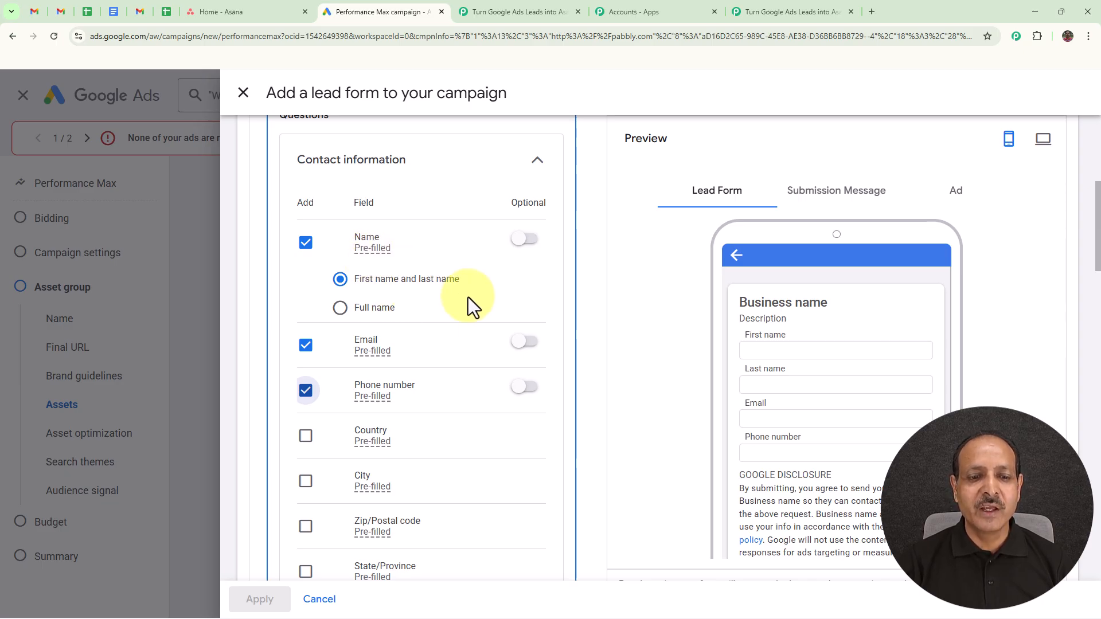
Step: Scroll down the Google Ads lead form and expand the Lead delivery option
{"action": "scroll", "coordinate": [467, 294], "scroll_direction": "down", "scroll_amount": 2}
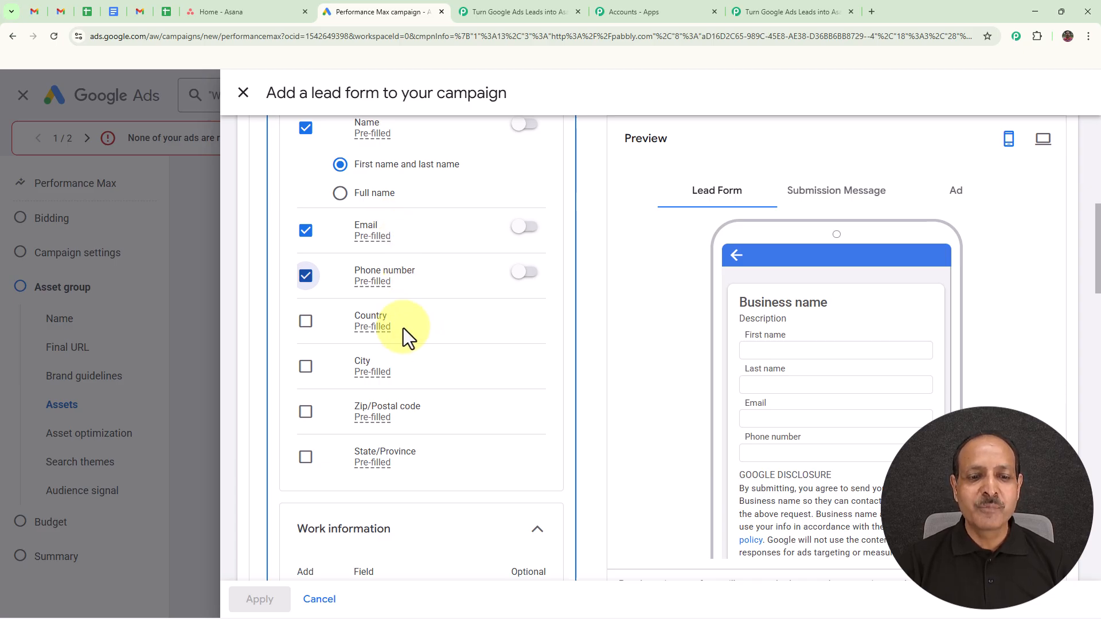
{"action": "scroll", "coordinate": [411, 431], "scroll_direction": "down", "scroll_amount": 3}
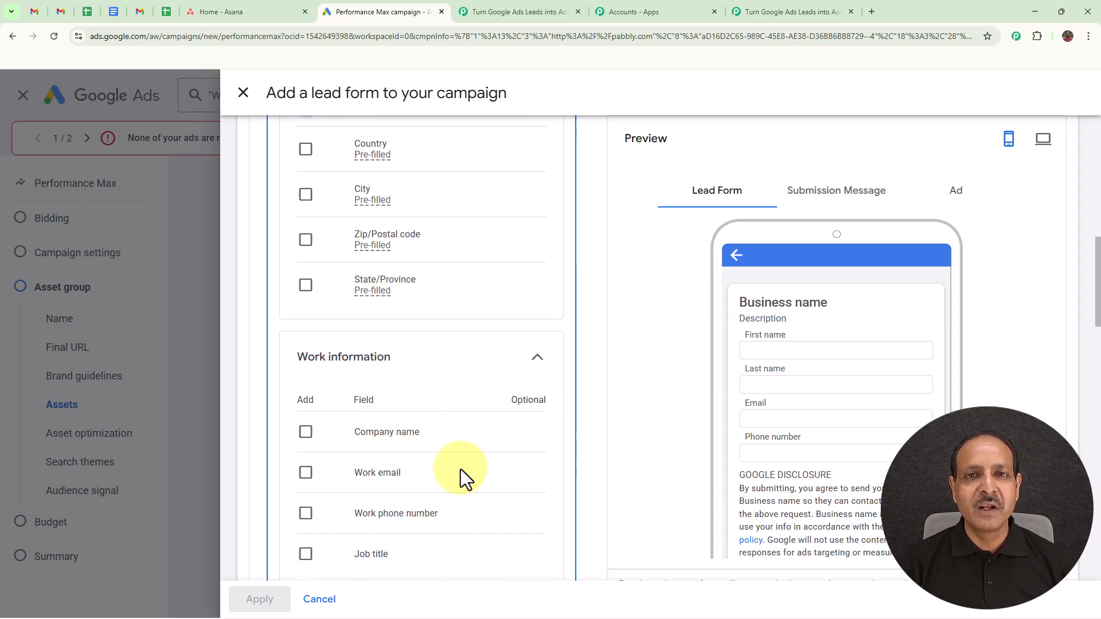
{"action": "scroll", "coordinate": [480, 463], "scroll_direction": "up", "scroll_amount": 4}
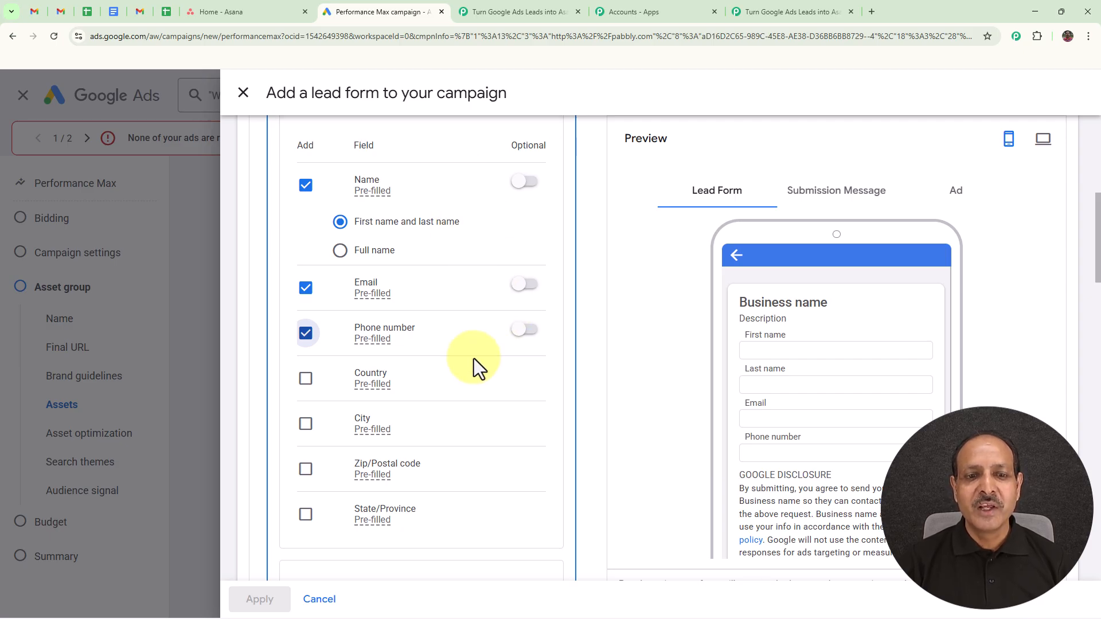
{"action": "scroll", "coordinate": [474, 359], "scroll_direction": "down", "scroll_amount": 5}
{"action": "scroll", "coordinate": [473, 377], "scroll_direction": "down", "scroll_amount": 15}
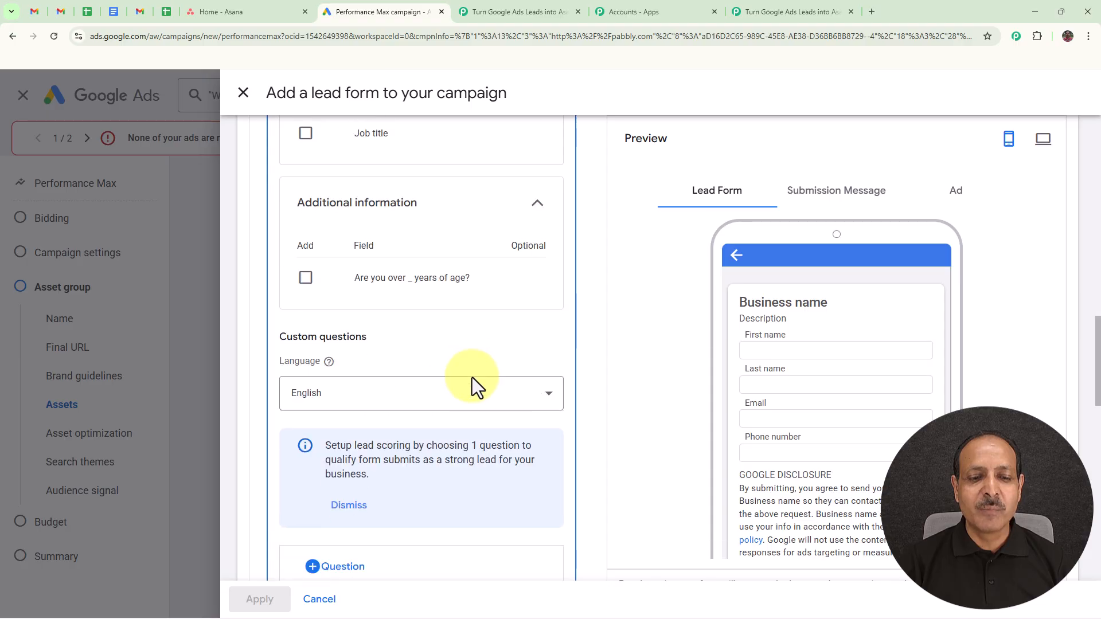
{"action": "scroll", "coordinate": [472, 378], "scroll_direction": "down", "scroll_amount": 5}
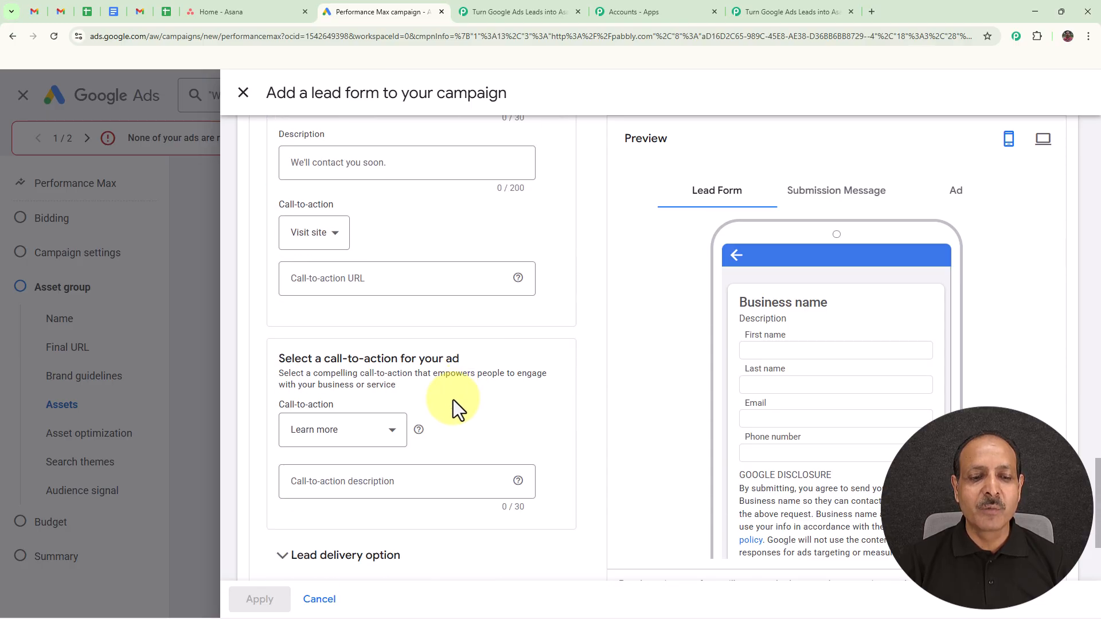
{"action": "left_click", "coordinate": [353, 398]}
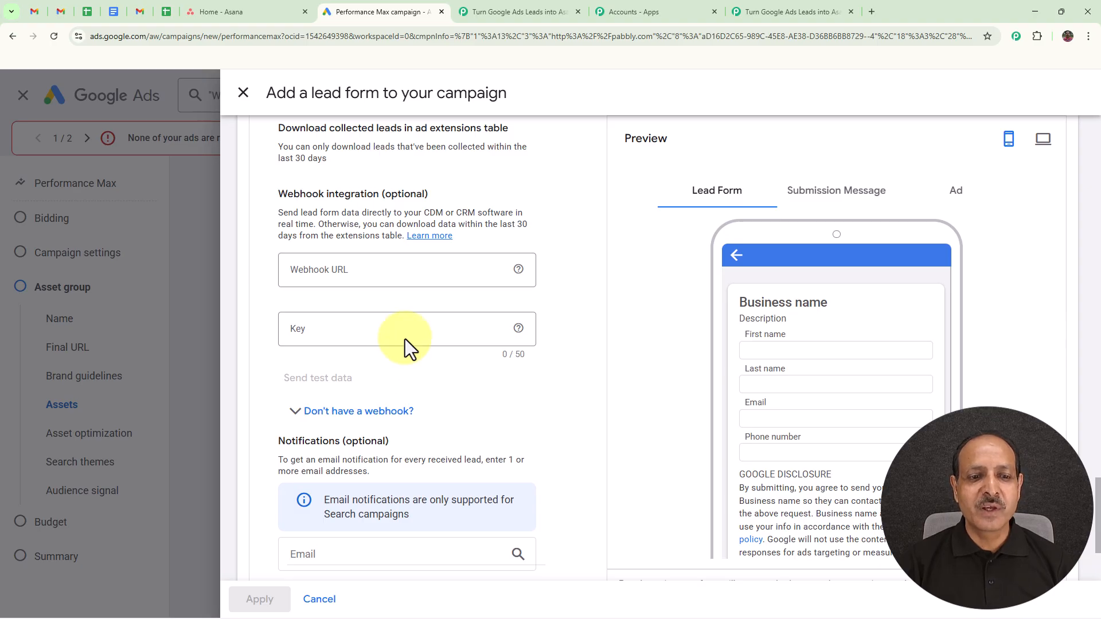
Step: Paste the Pabbly webhook URL, enter the webhook key, and send test data
{"action": "left_click", "coordinate": [341, 269]}
{"action": "key", "text": "ctrl+v"}
{"action": "left_click", "coordinate": [344, 333]}
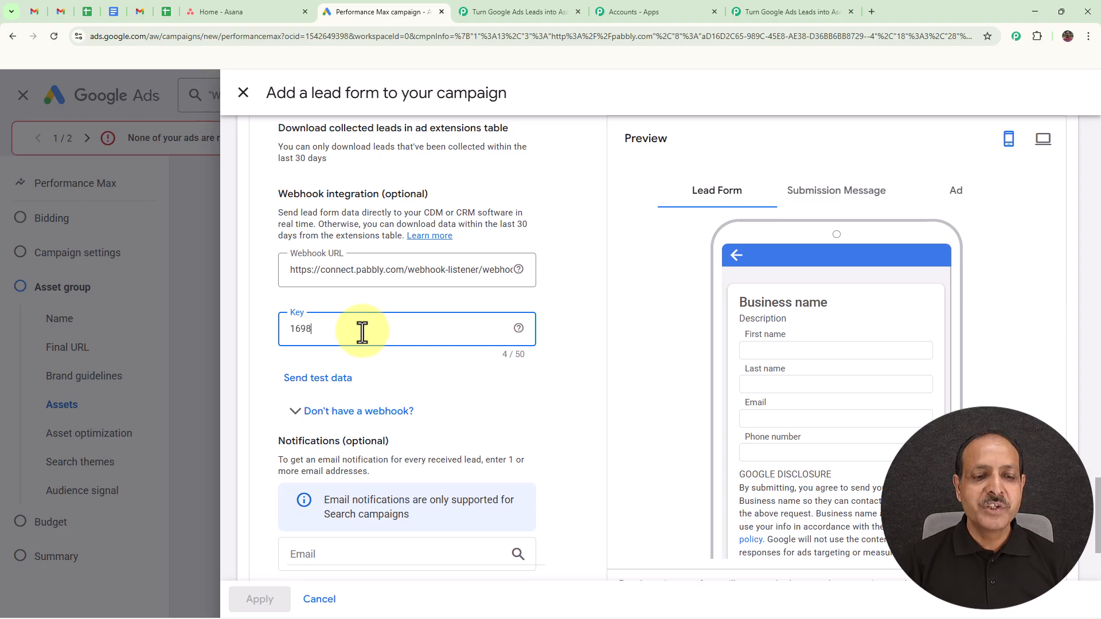
{"action": "left_click", "coordinate": [331, 385]}
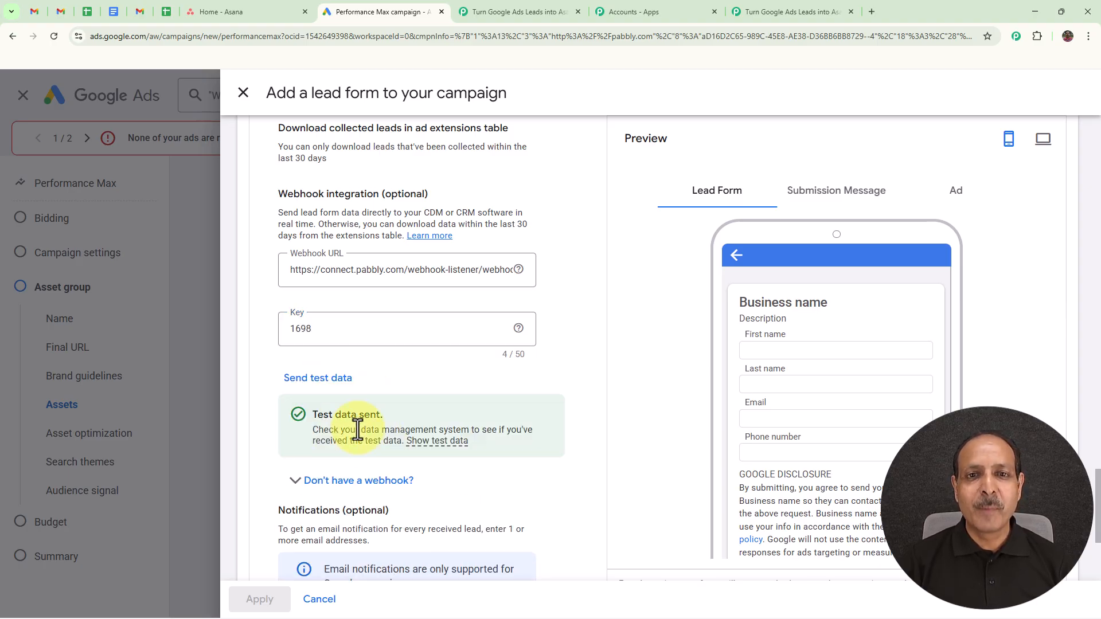
Step: Review the test lead's phone, email and name in the trigger response, then close Trigger Setup
{"action": "left_click", "coordinate": [800, 12]}
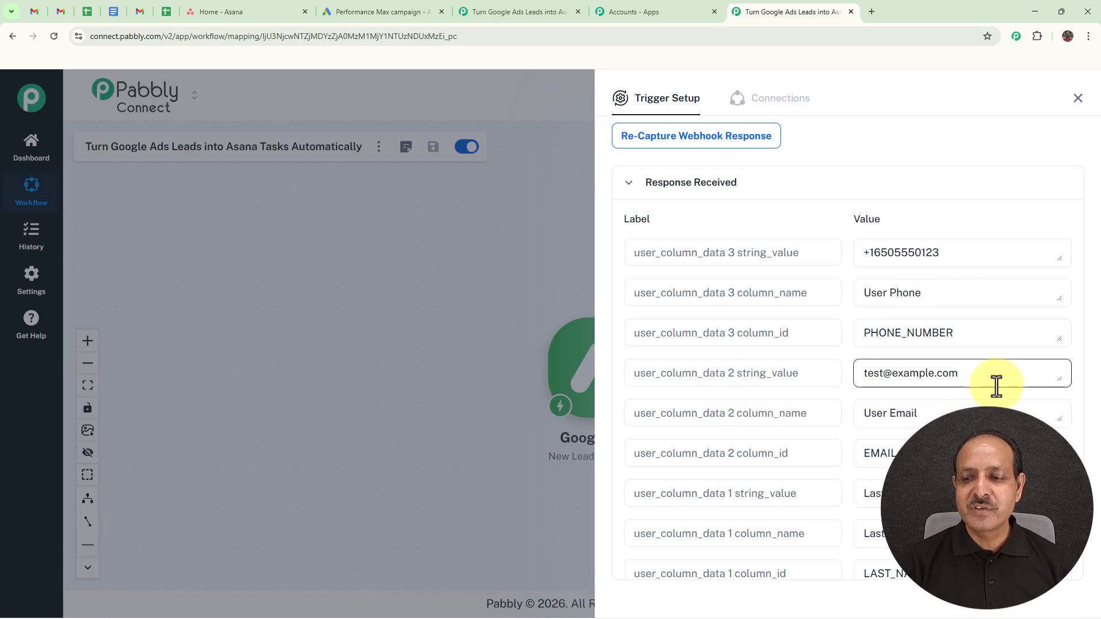
{"action": "scroll", "coordinate": [997, 386], "scroll_direction": "down", "scroll_amount": 3}
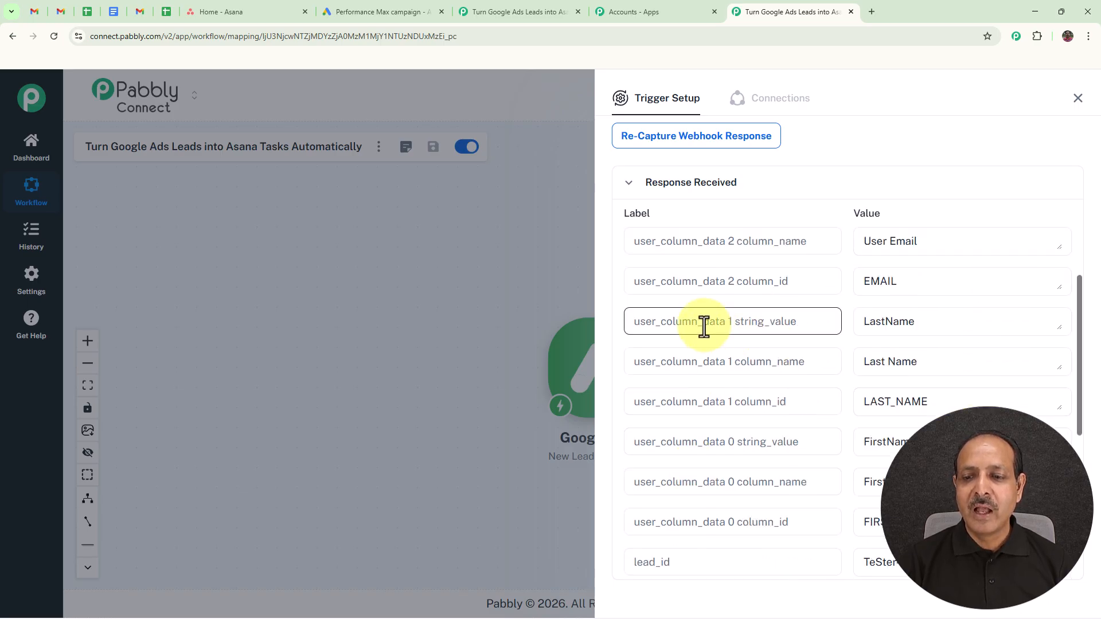
{"action": "scroll", "coordinate": [961, 349], "scroll_direction": "down", "scroll_amount": 3}
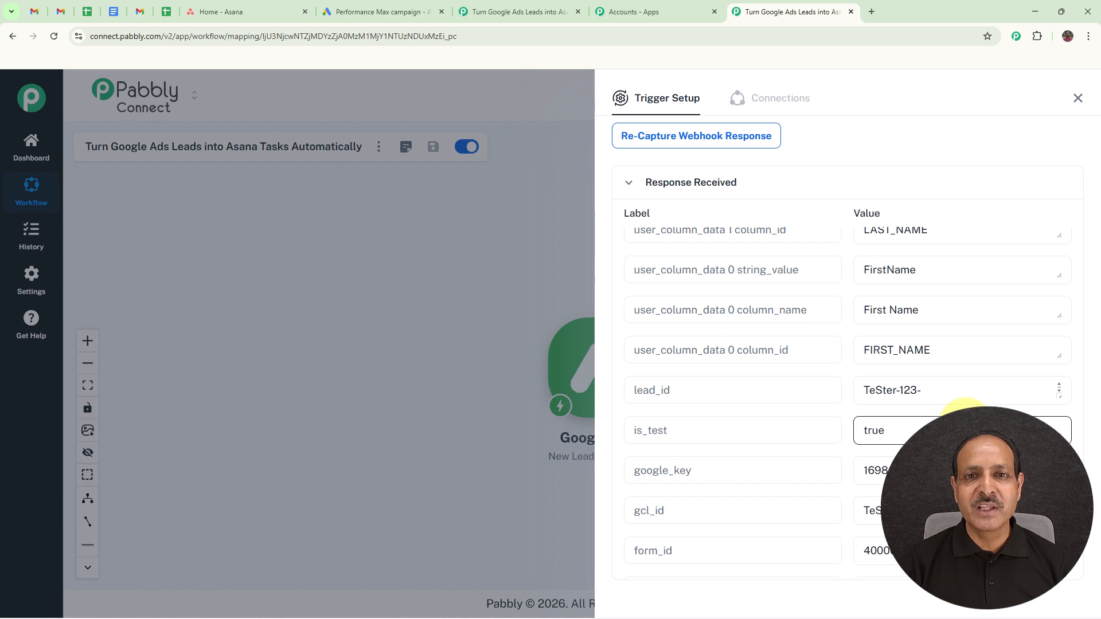
{"action": "left_click", "coordinate": [1078, 98]}
Step: Add an Asana Create a Task (with Custom Fields) action after Google Ads, using a new Asana connection
{"action": "right_click", "coordinate": [590, 373]}
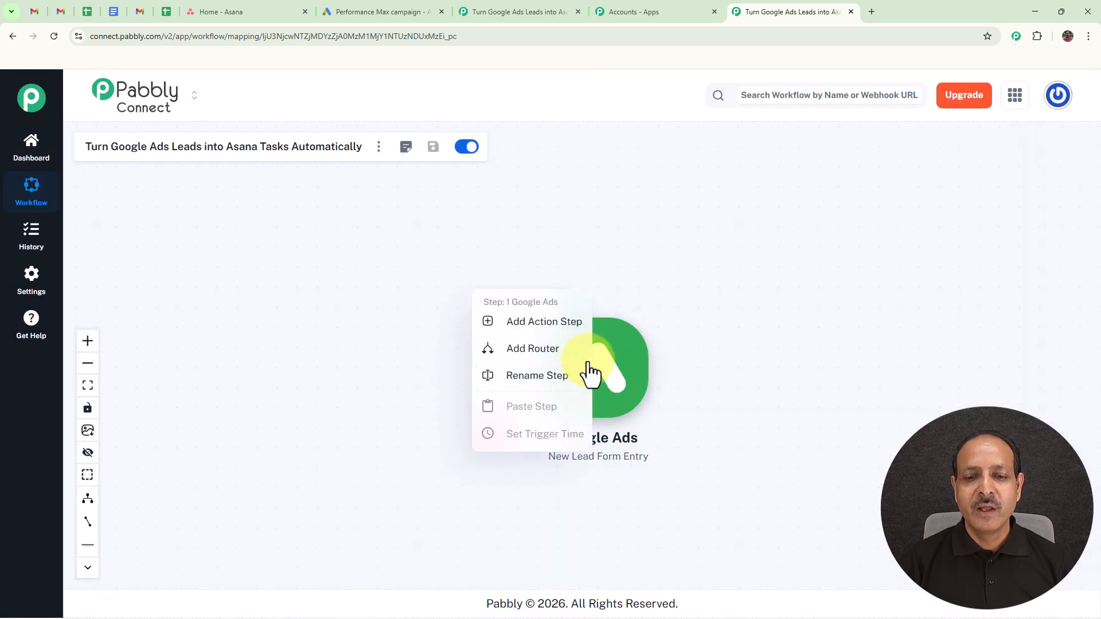
{"action": "left_click", "coordinate": [542, 326]}
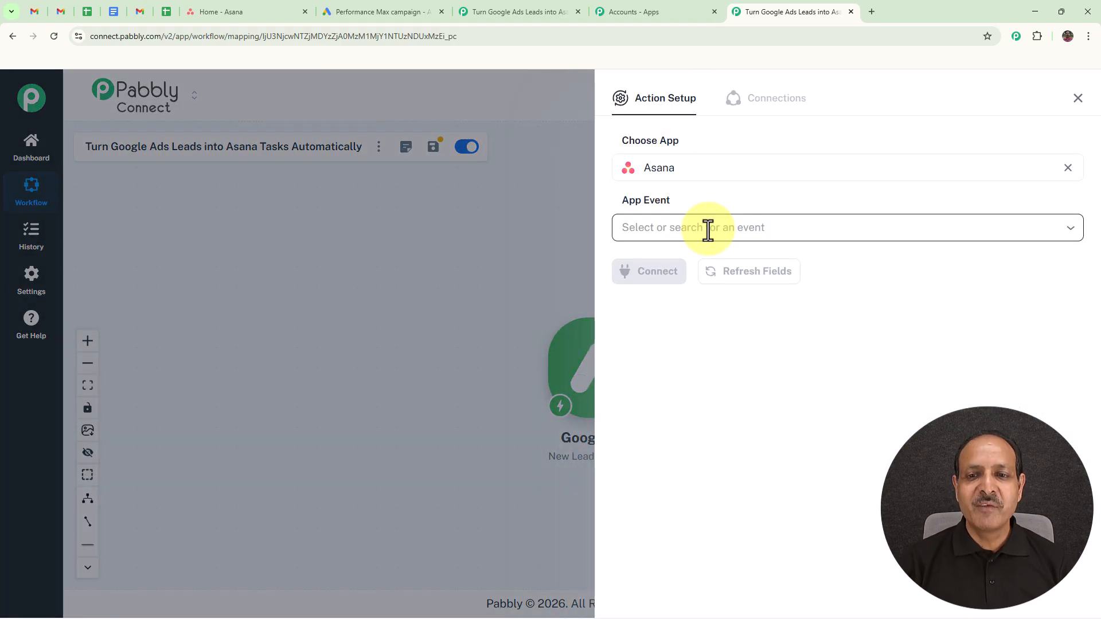
{"action": "left_click", "coordinate": [708, 230]}
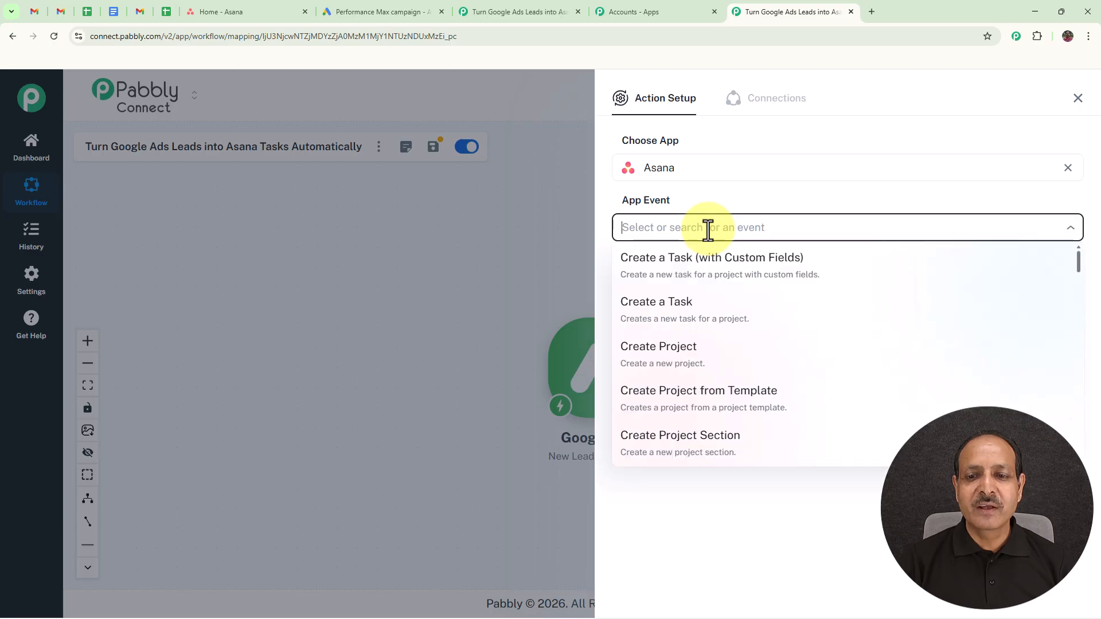
{"action": "left_click", "coordinate": [679, 282]}
{"action": "left_click", "coordinate": [656, 277]}
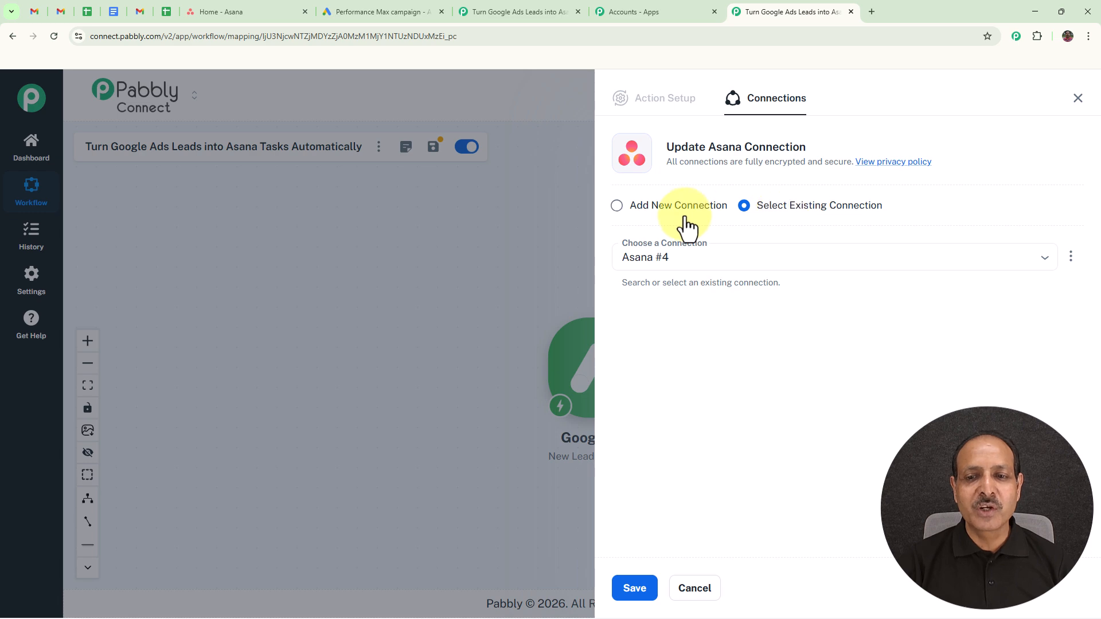
{"action": "left_click", "coordinate": [618, 209]}
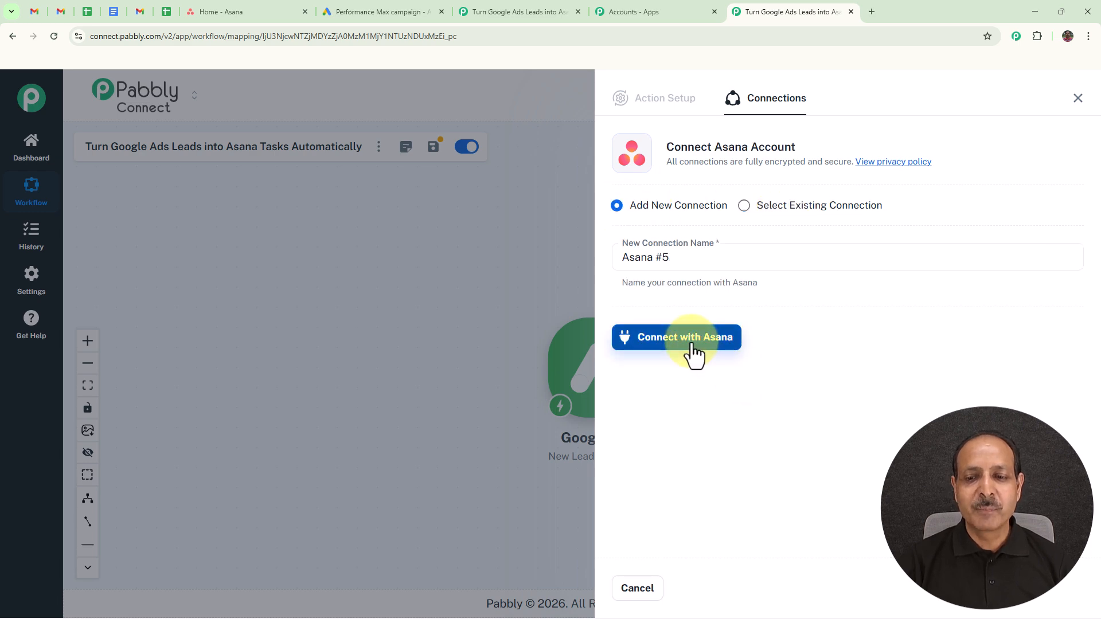
{"action": "left_click", "coordinate": [692, 345]}
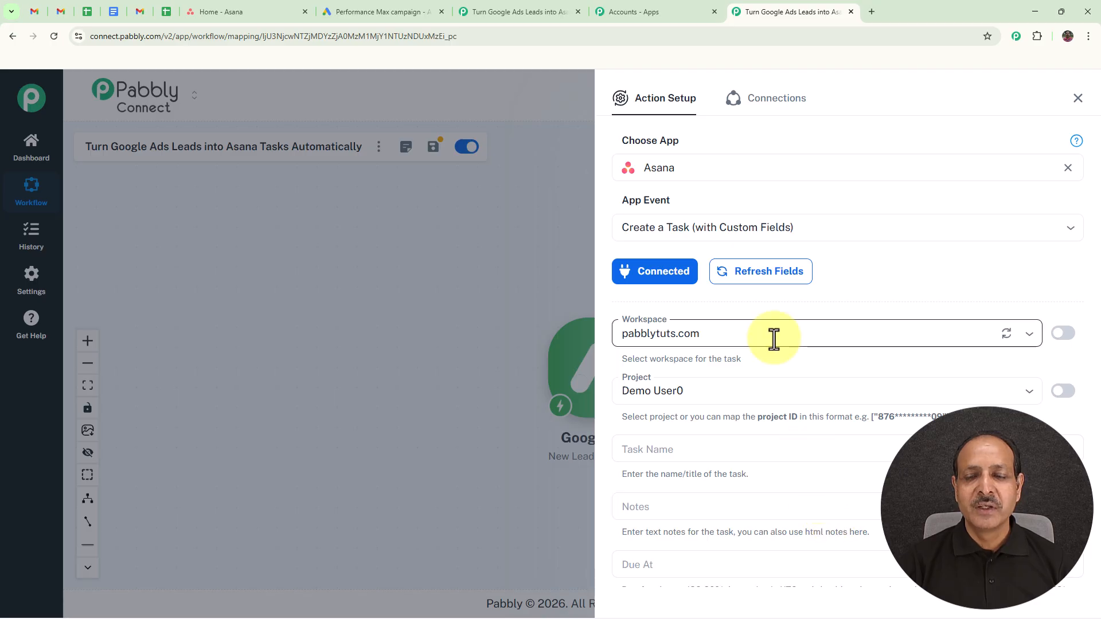
Step: Select workspace pabblytuts.com and the Follow Up Tasks project for the Asana task
{"action": "left_click", "coordinate": [724, 333]}
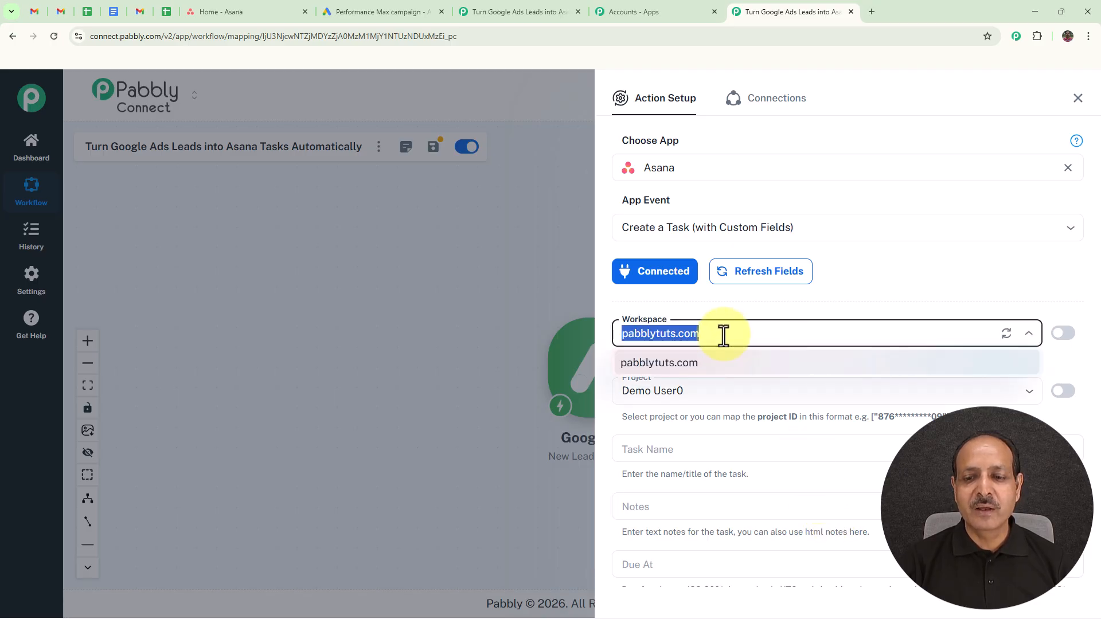
{"action": "left_click", "coordinate": [660, 367]}
{"action": "scroll", "coordinate": [724, 279], "scroll_direction": "down", "scroll_amount": 2}
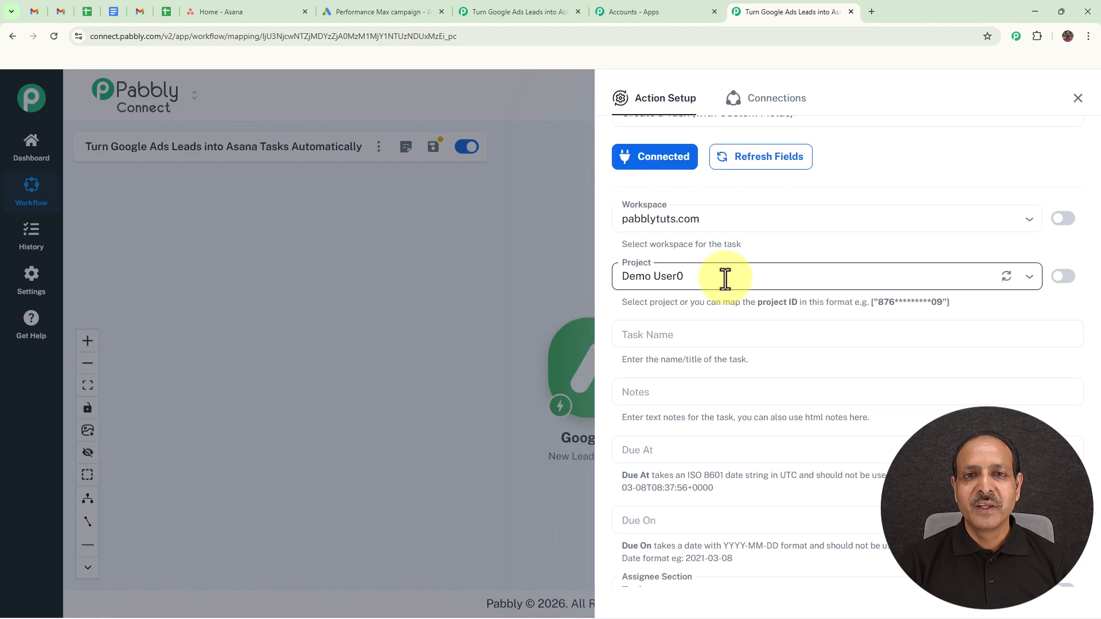
{"action": "left_click", "coordinate": [725, 280]}
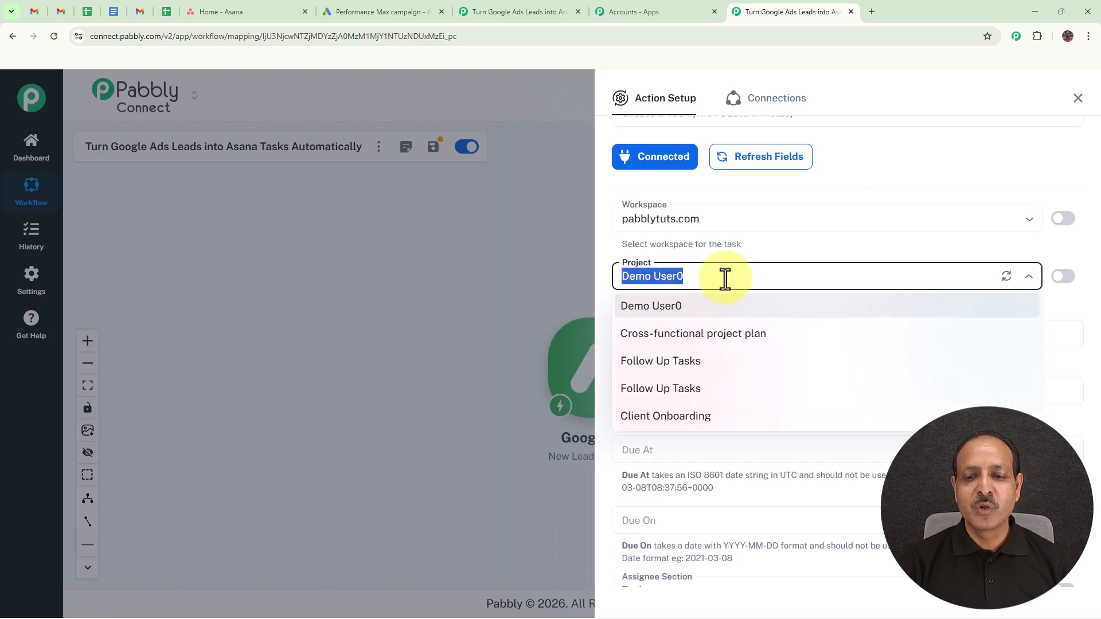
{"action": "left_click", "coordinate": [688, 367]}
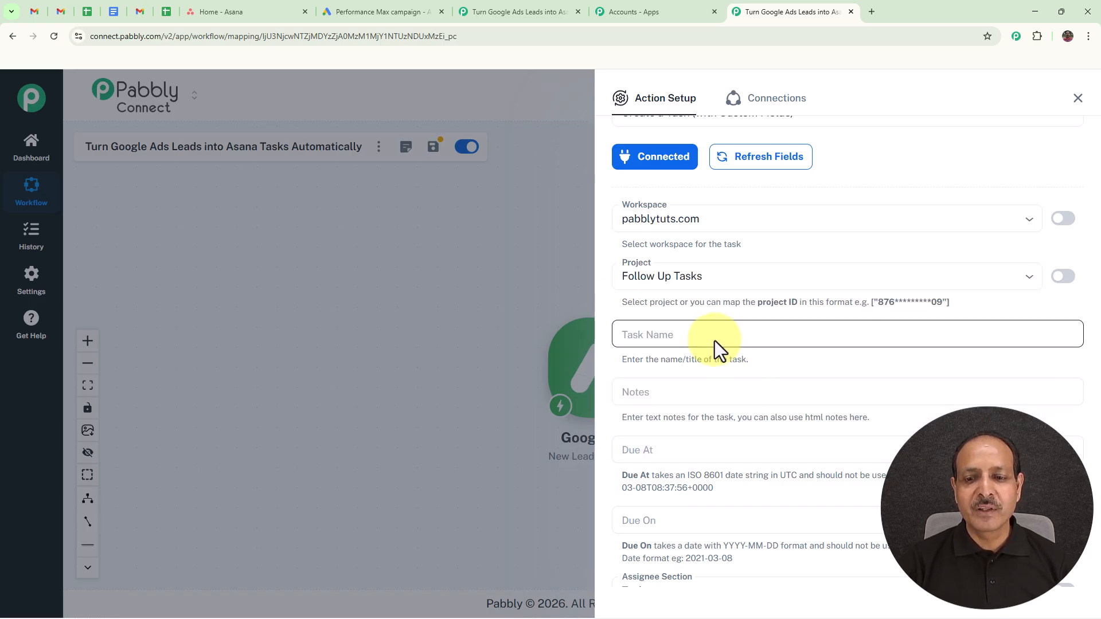
Step: Set the task name to 'Follow up with' plus the mapped FirstName and LastName
{"action": "left_click", "coordinate": [715, 340]}
{"action": "type", "text": "Follow up with"}
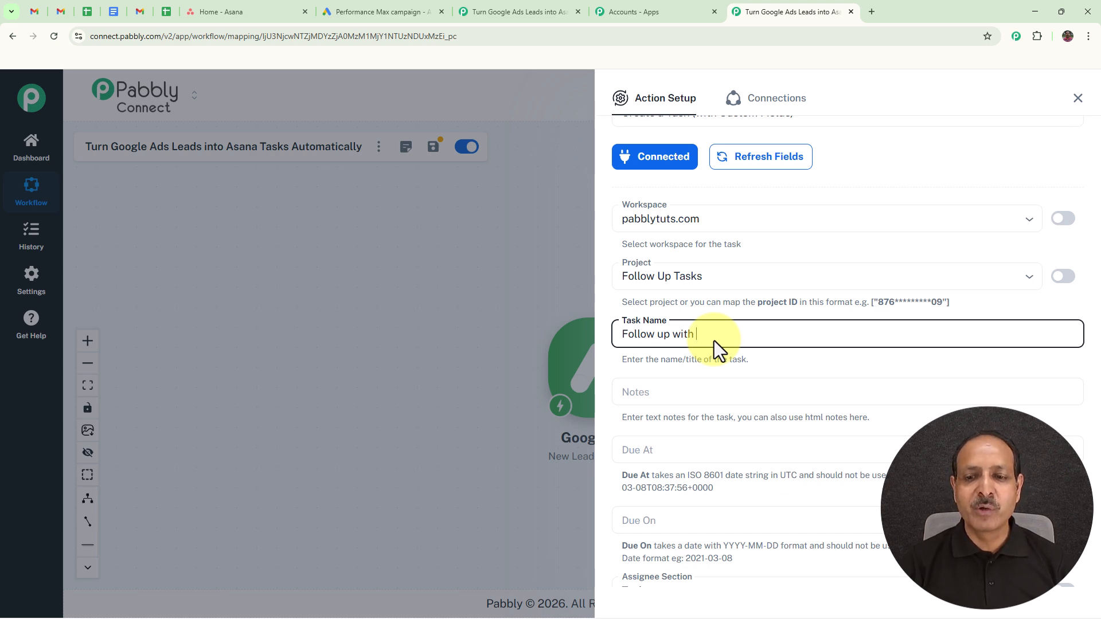
{"action": "type", "text": "/"}
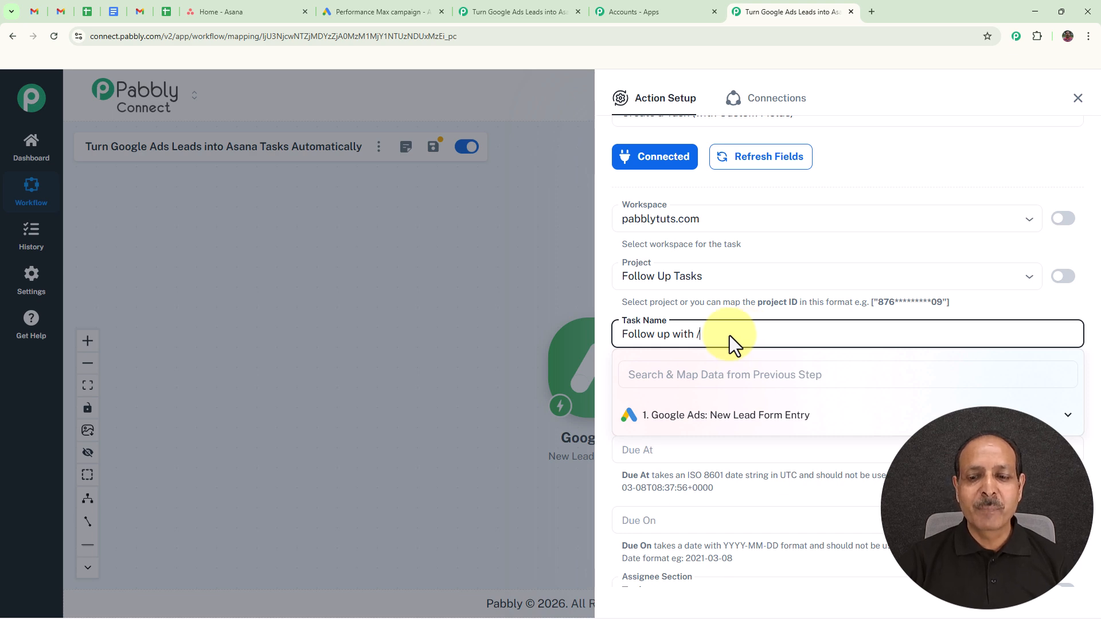
{"action": "left_click", "coordinate": [706, 424]}
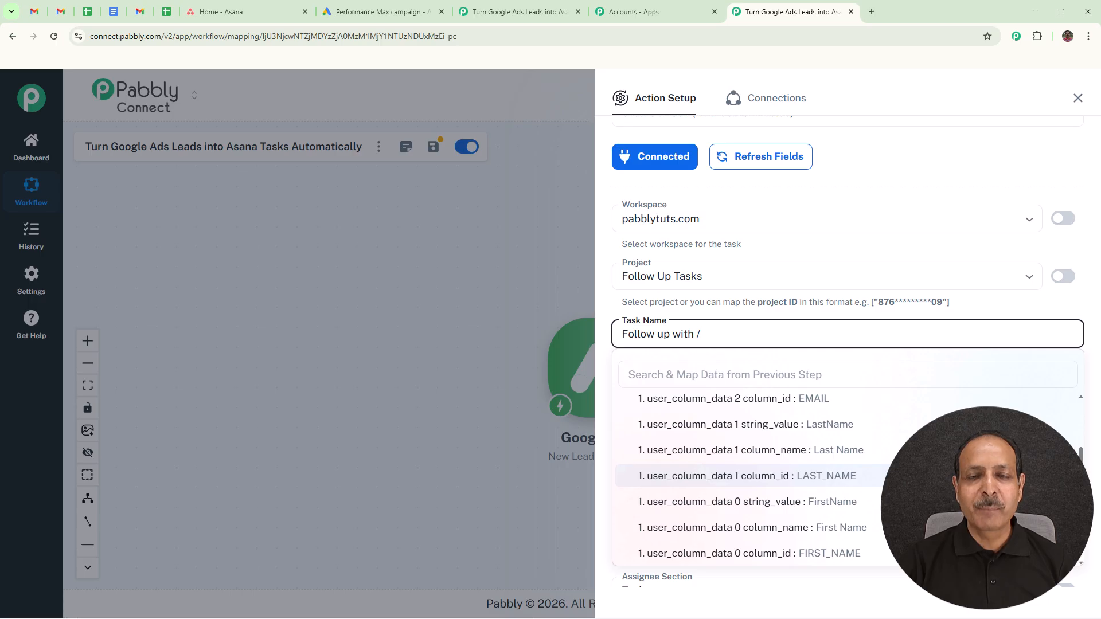
{"action": "left_click", "coordinate": [744, 502]}
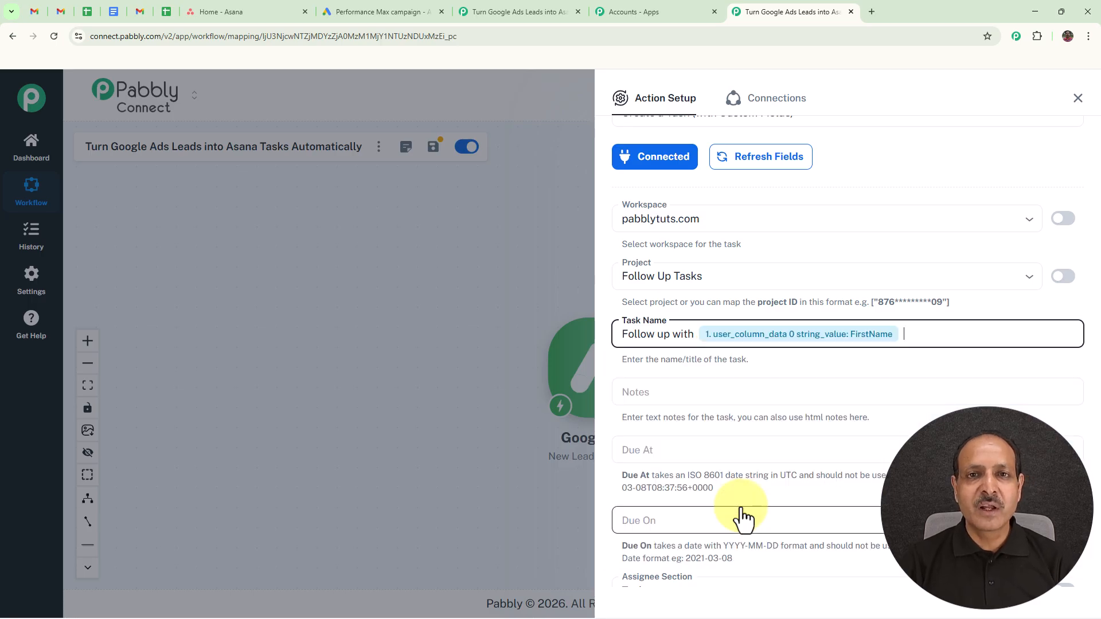
{"action": "type", "text": "/"}
{"action": "scroll", "coordinate": [744, 510], "scroll_direction": "down", "scroll_amount": 3}
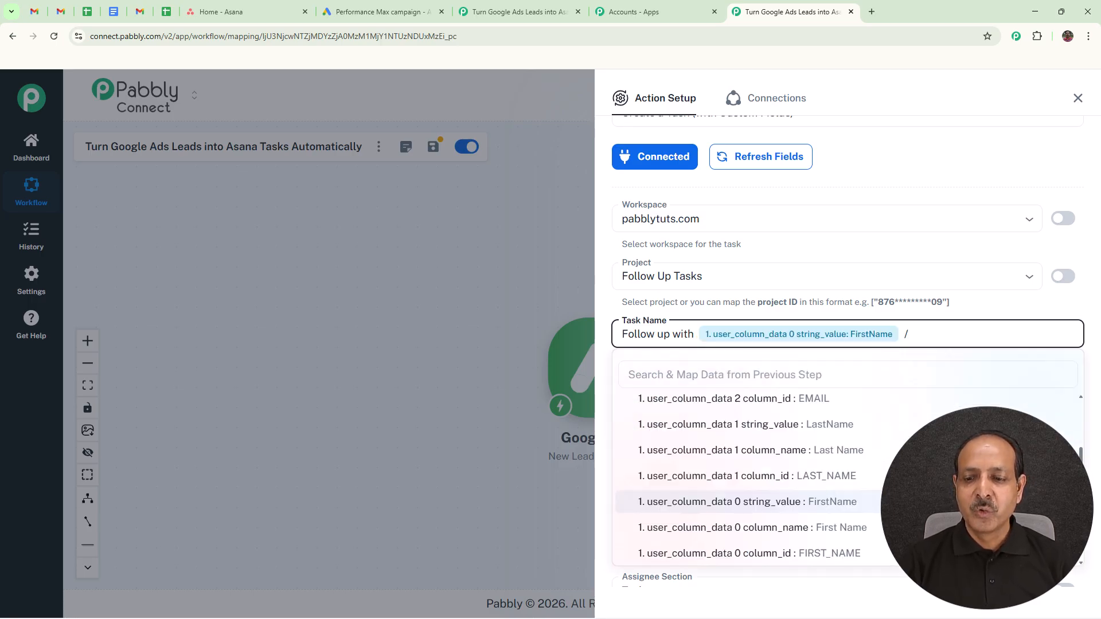
{"action": "left_click", "coordinate": [767, 426]}
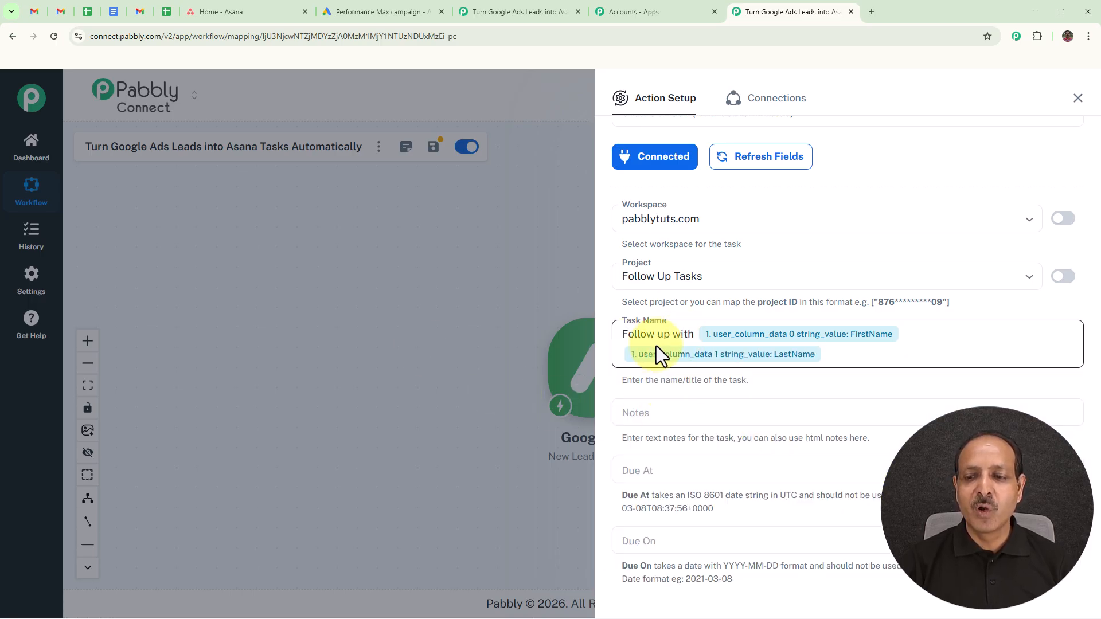
{"action": "scroll", "coordinate": [805, 367], "scroll_direction": "down", "scroll_amount": 2}
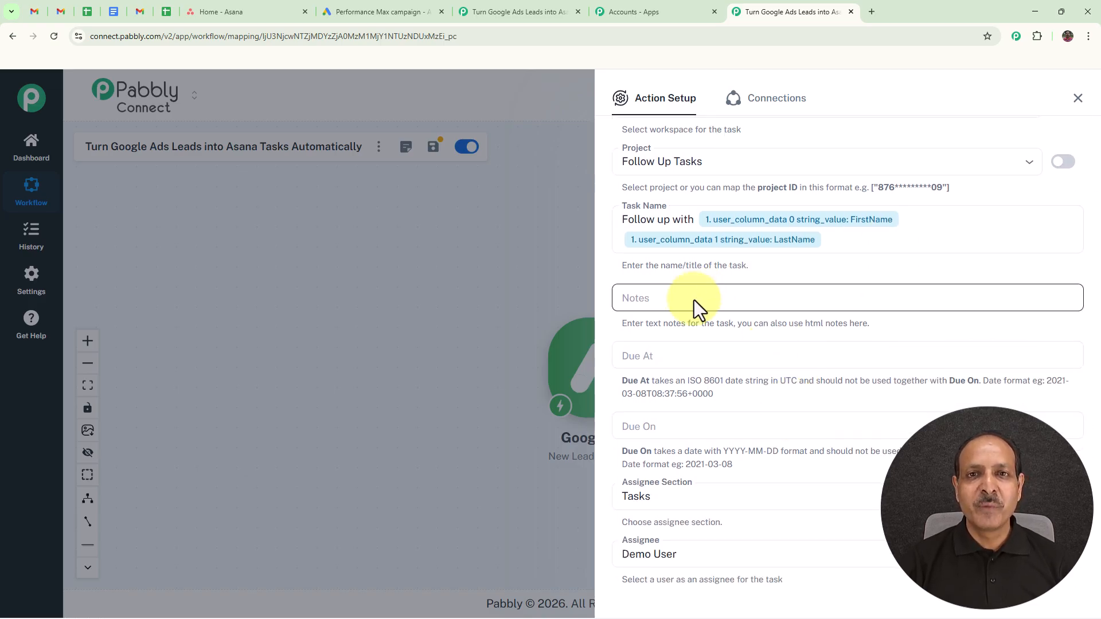
Step: Paste the lead-alert note with mapped name, email and phone into the task Notes
{"action": "left_click", "coordinate": [675, 297]}
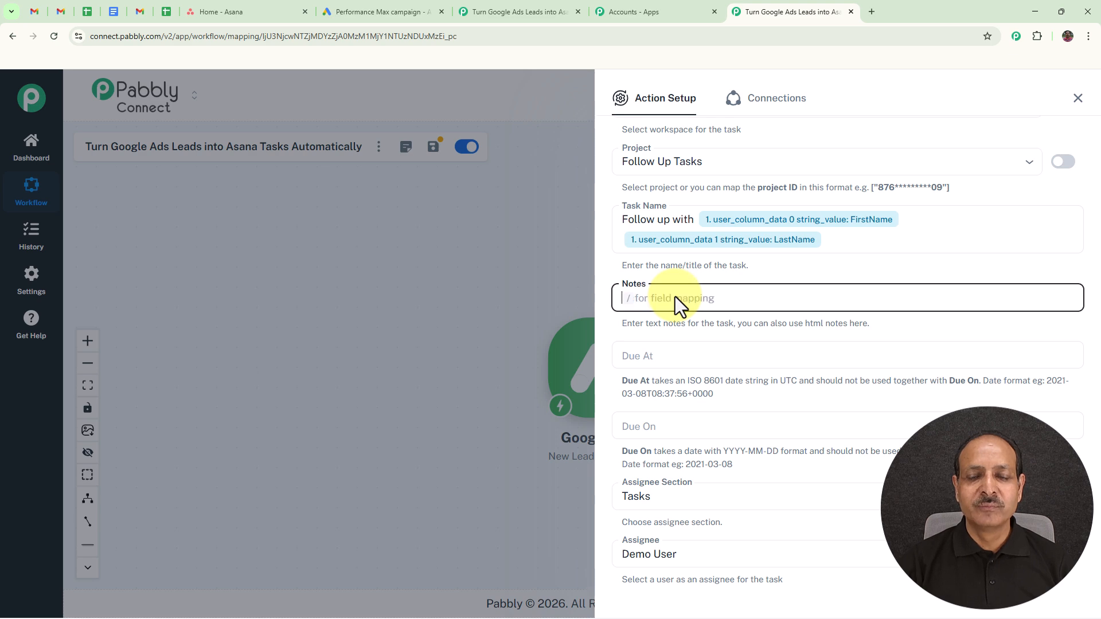
{"action": "type", "text": "🚨 New Google Ads Lead Alert!  👤 Name: 📧 Email: 📱 Phone:  ➡️ Next Step: Please follow up with this lead immediately to maximise our chances of conversion 🔥 🤝"}
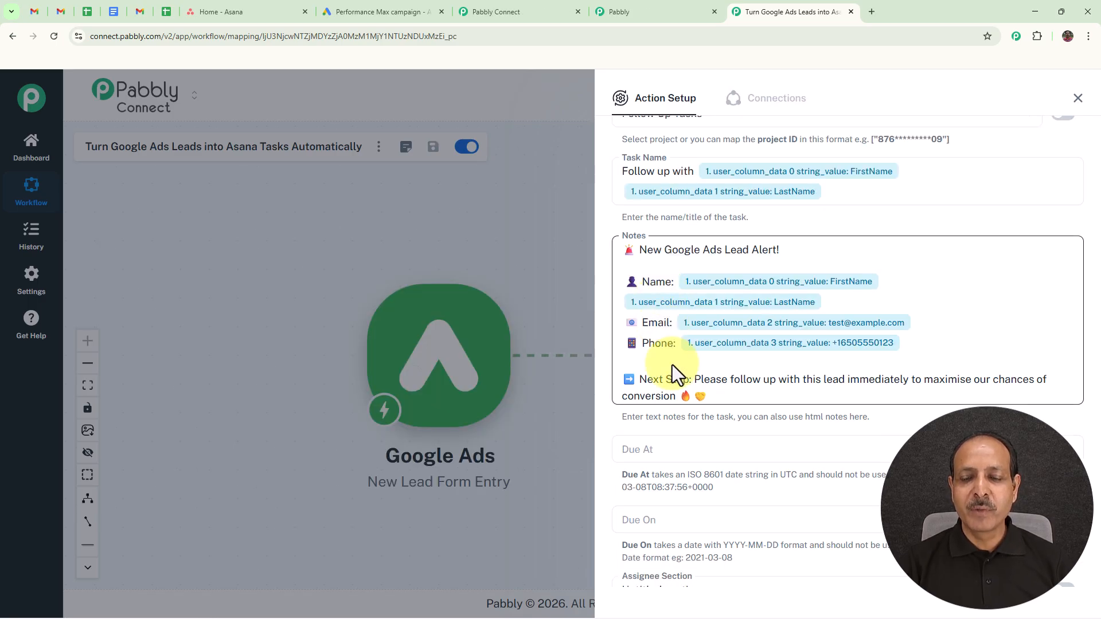
{"action": "scroll", "coordinate": [1095, 342], "scroll_direction": "down", "scroll_amount": 3}
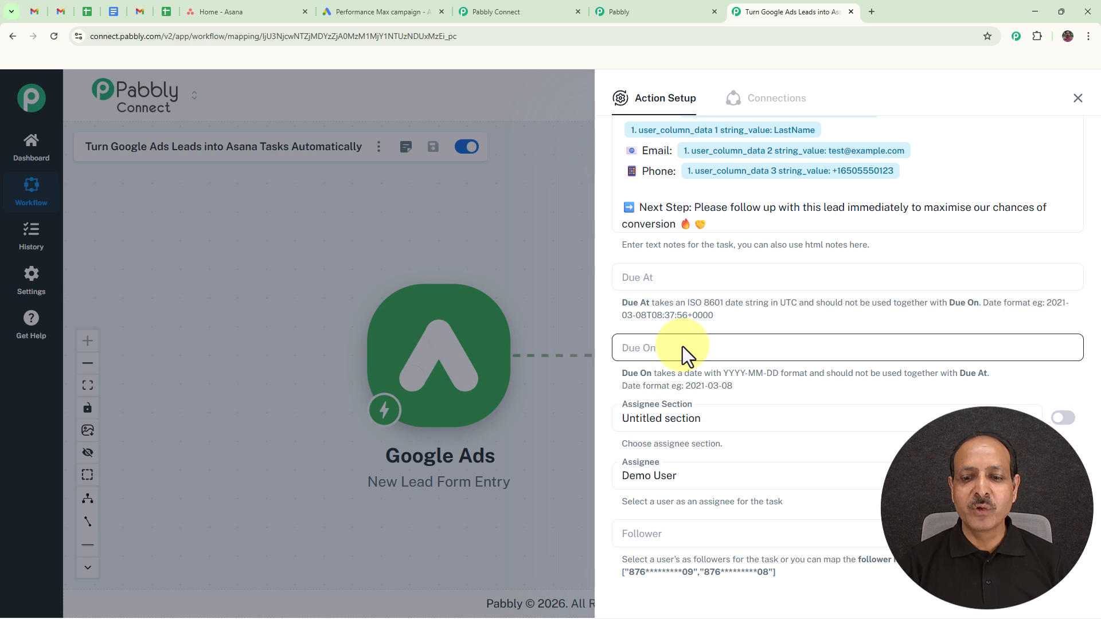
{"action": "scroll", "coordinate": [732, 344], "scroll_direction": "down", "scroll_amount": 2}
Step: Put the task in Untitled section, assign Demo User, then save and send a test request
{"action": "left_click", "coordinate": [742, 310]}
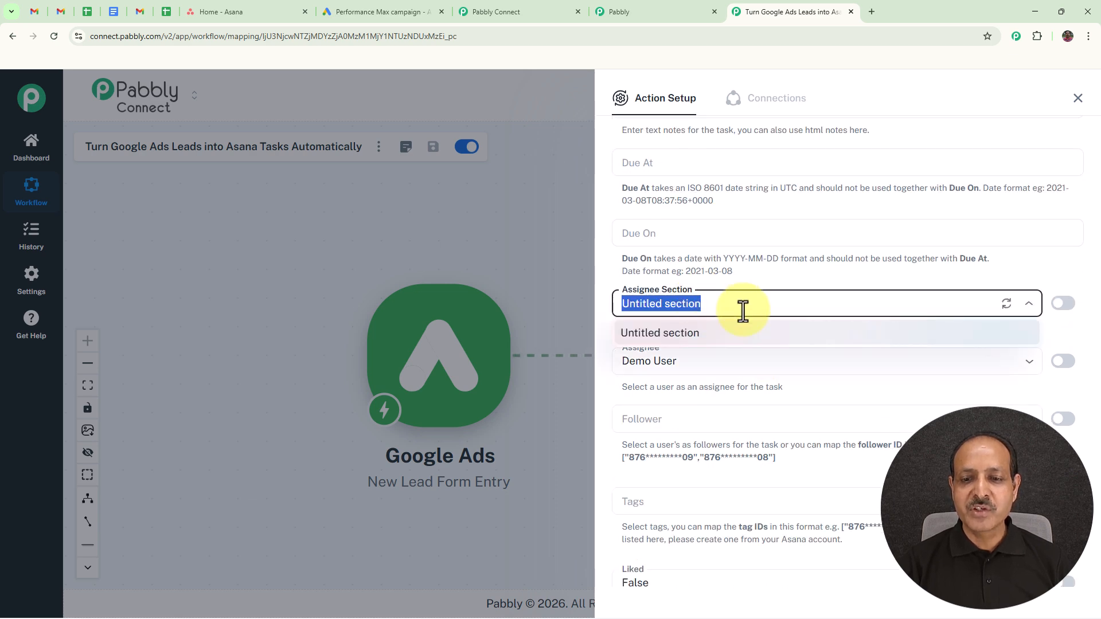
{"action": "left_click", "coordinate": [700, 337]}
{"action": "scroll", "coordinate": [705, 252], "scroll_direction": "down", "scroll_amount": 2}
{"action": "left_click", "coordinate": [704, 253]}
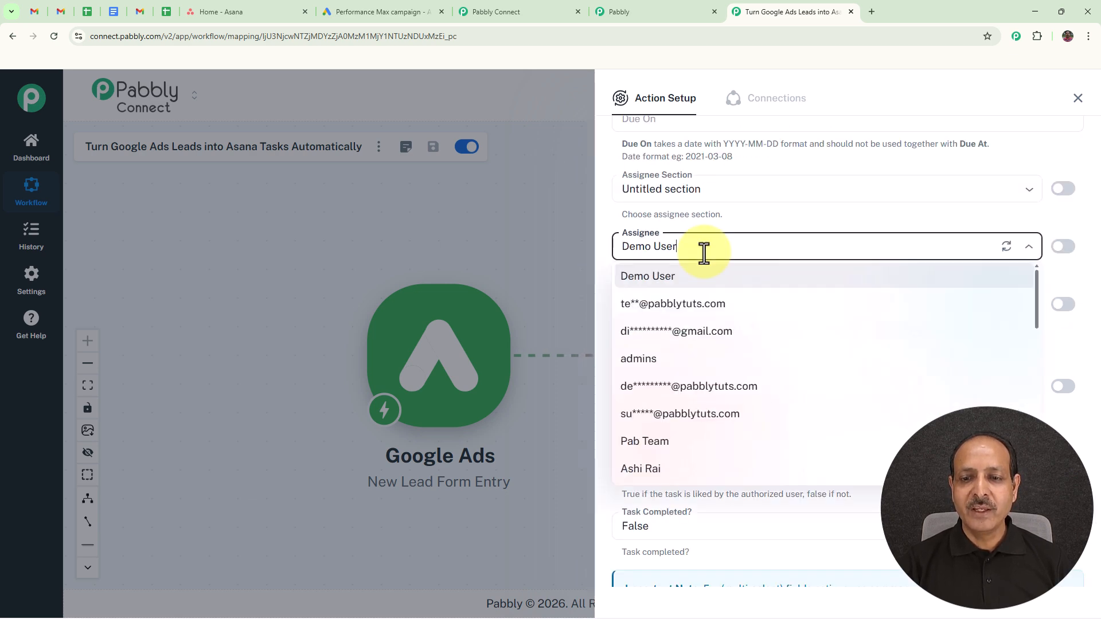
{"action": "left_click", "coordinate": [653, 281]}
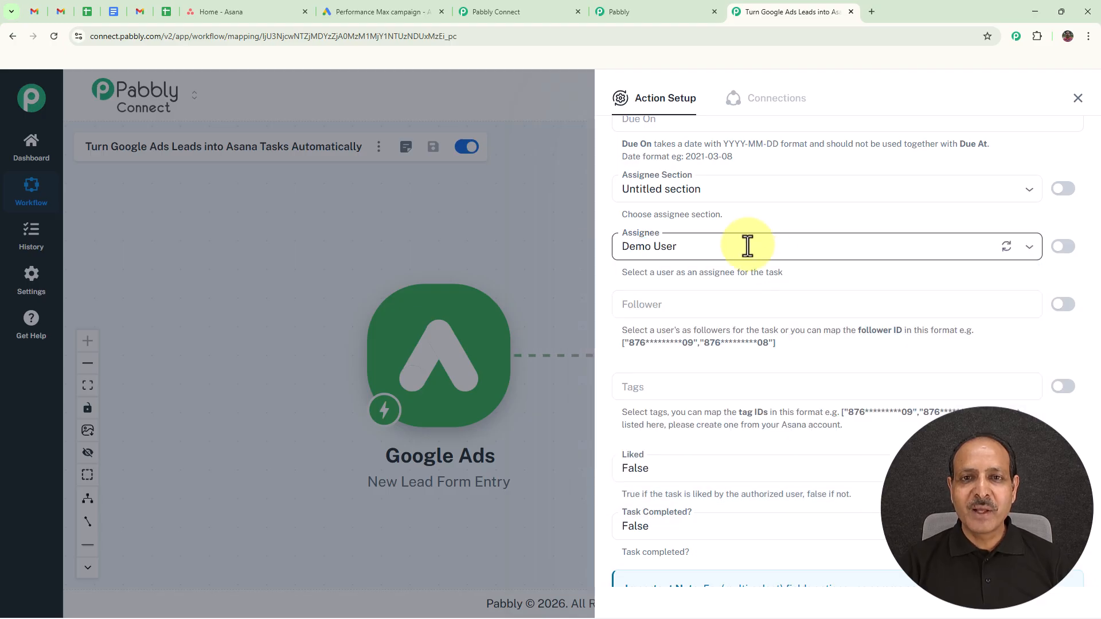
{"action": "scroll", "coordinate": [820, 301], "scroll_direction": "down", "scroll_amount": 3}
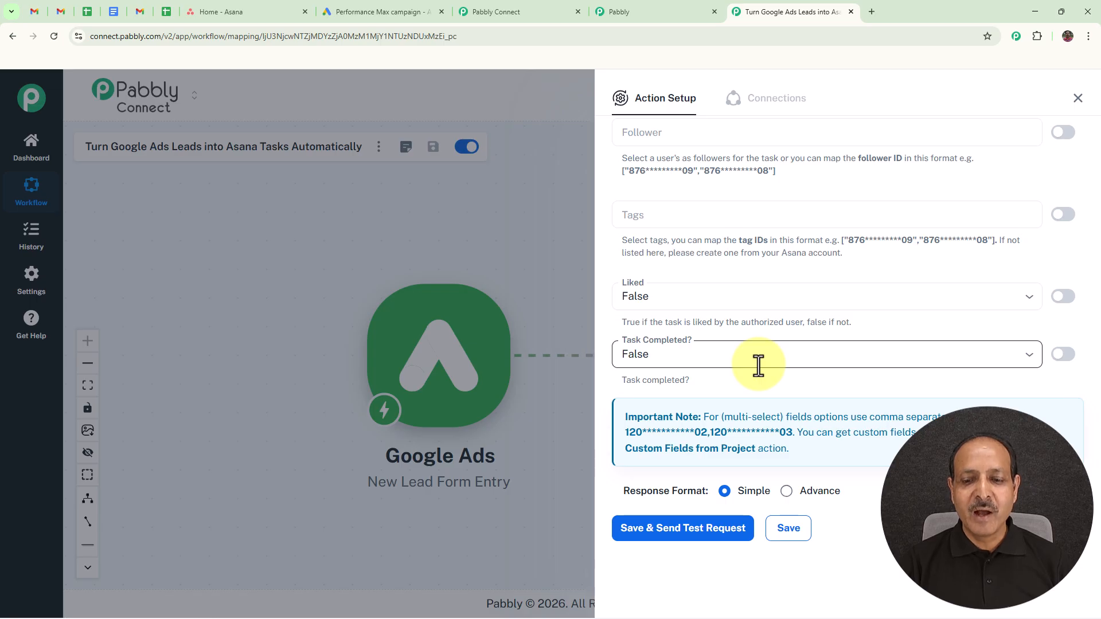
{"action": "left_click", "coordinate": [688, 537]}
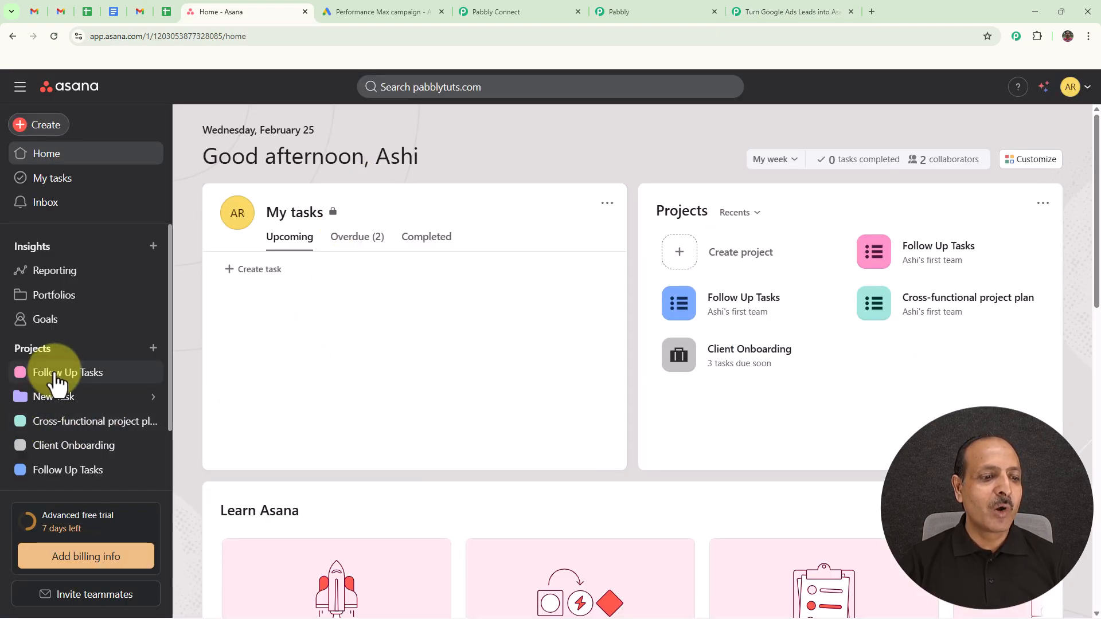
Step: Inspect the new task's lead-alert description in Asana's Follow Up Tasks, then return to Pabbly
{"action": "left_click", "coordinate": [58, 376]}
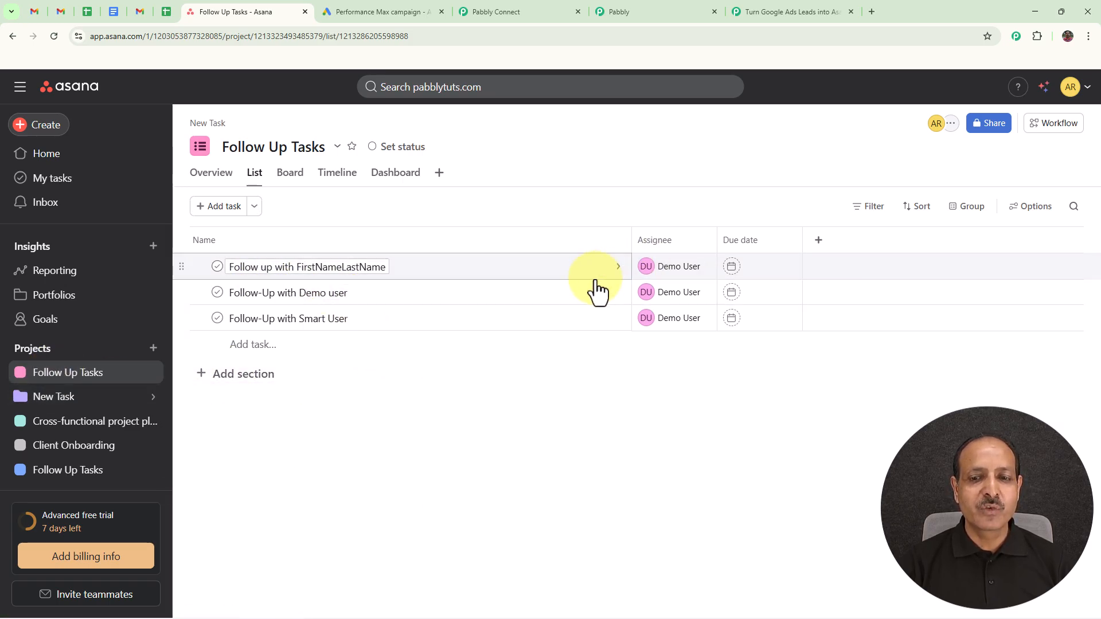
{"action": "left_click", "coordinate": [618, 267]}
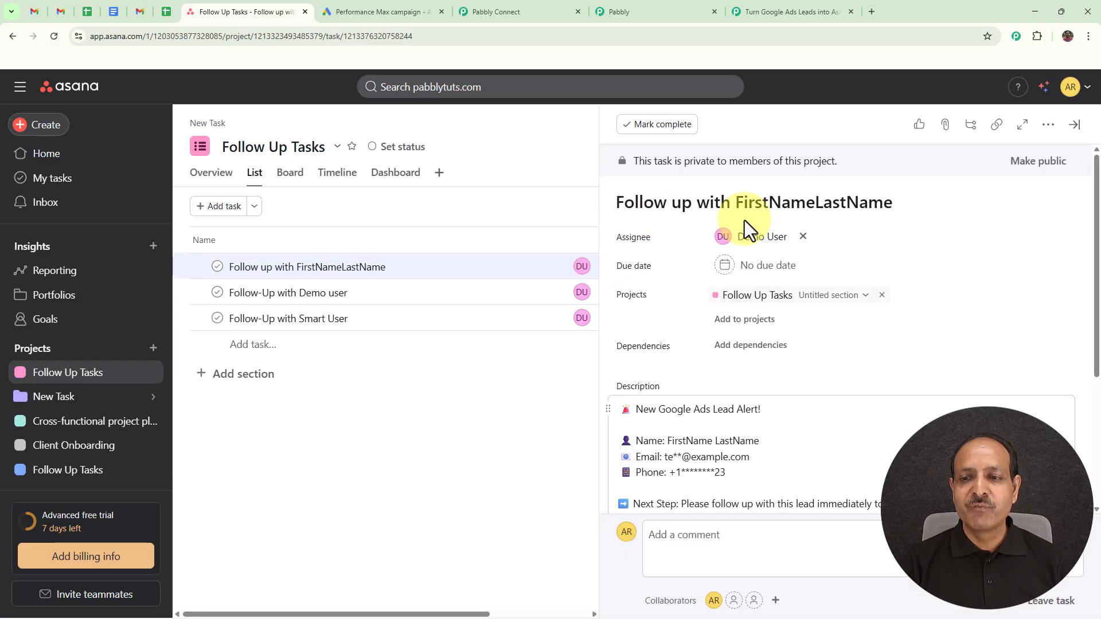
{"action": "scroll", "coordinate": [853, 241], "scroll_direction": "down", "scroll_amount": 2}
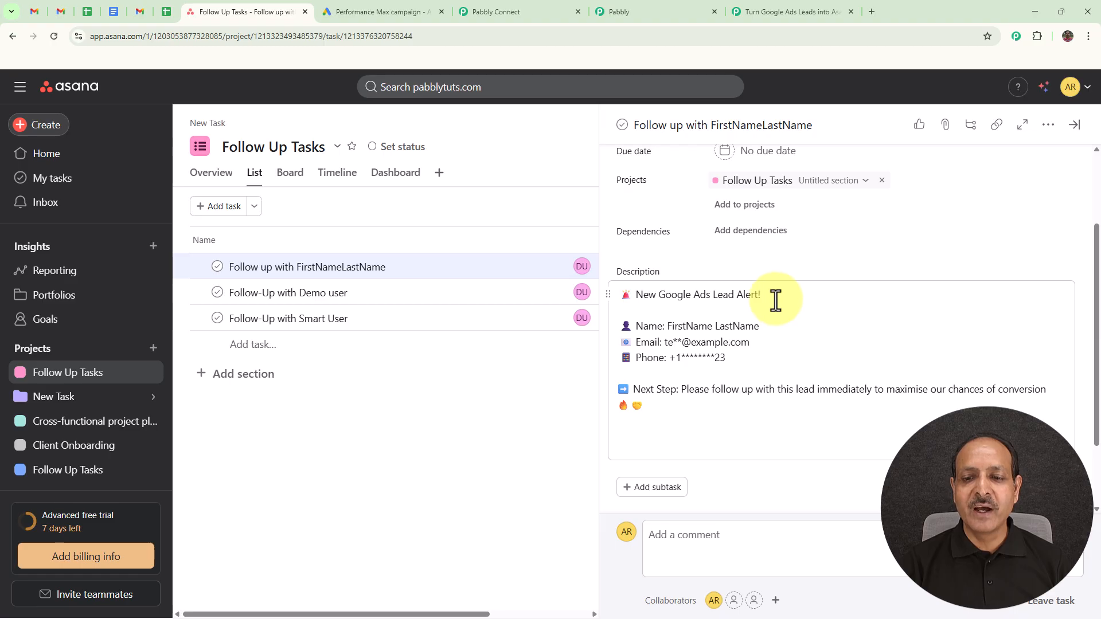
{"action": "scroll", "coordinate": [769, 300], "scroll_direction": "down", "scroll_amount": 1}
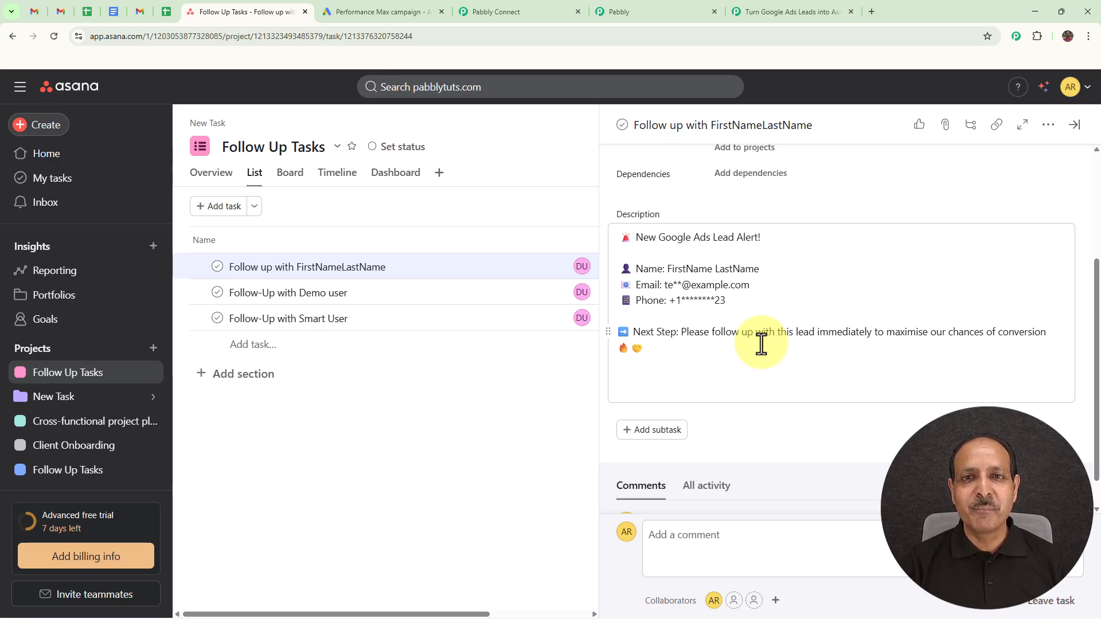
{"action": "left_click", "coordinate": [794, 11]}
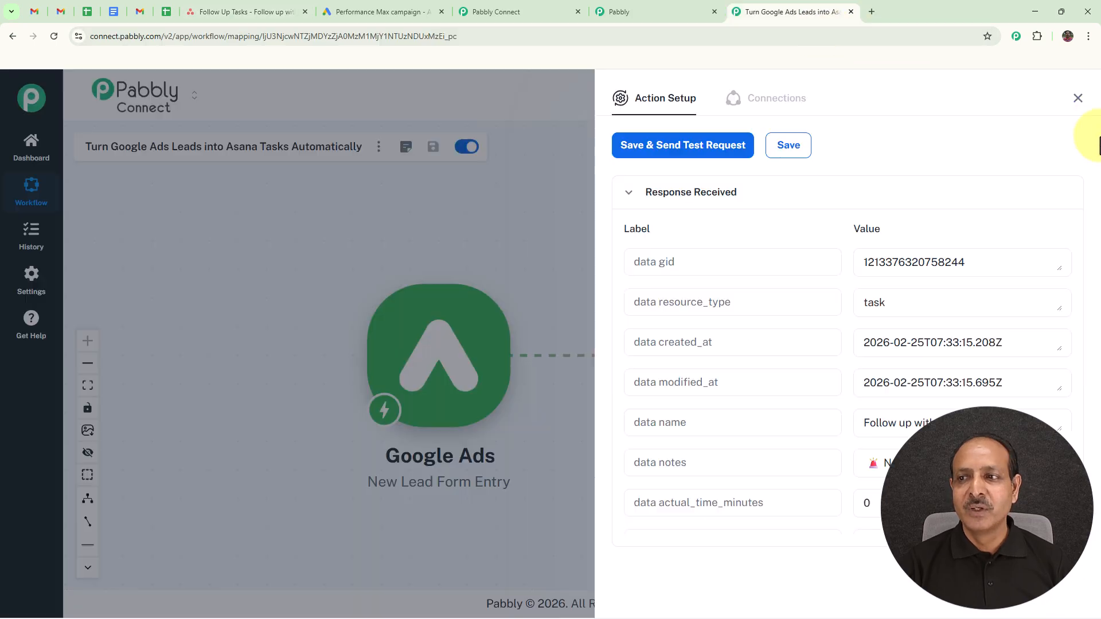
Step: Close the Asana Create a Task action settings and bring up the workflow's Share link
{"action": "left_click", "coordinate": [1076, 100]}
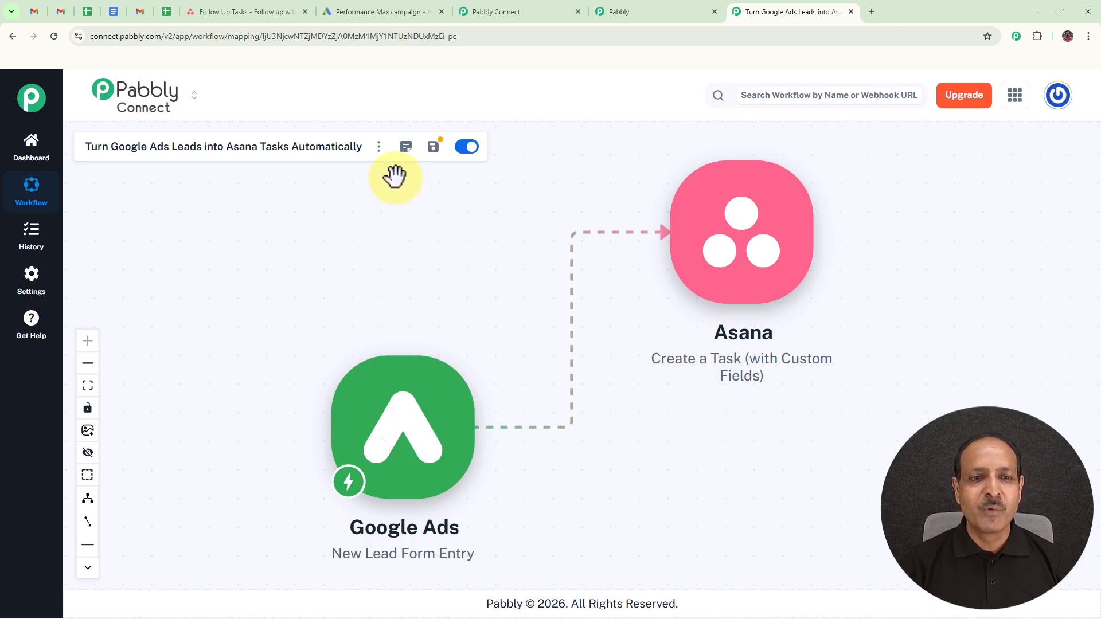
{"action": "left_click", "coordinate": [379, 147]}
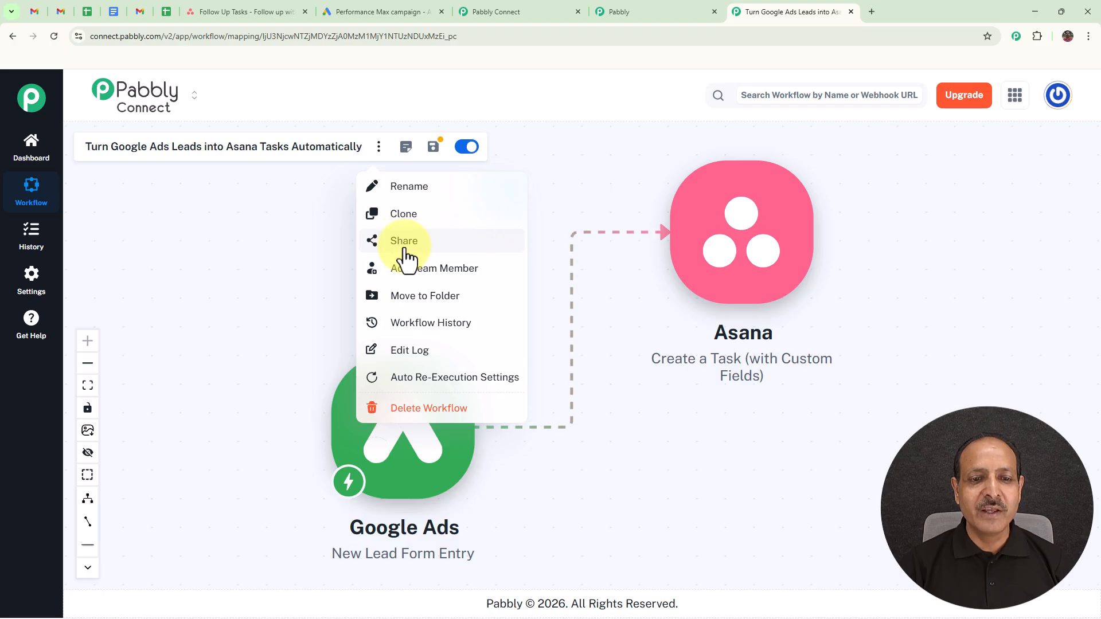
{"action": "left_click", "coordinate": [404, 242]}
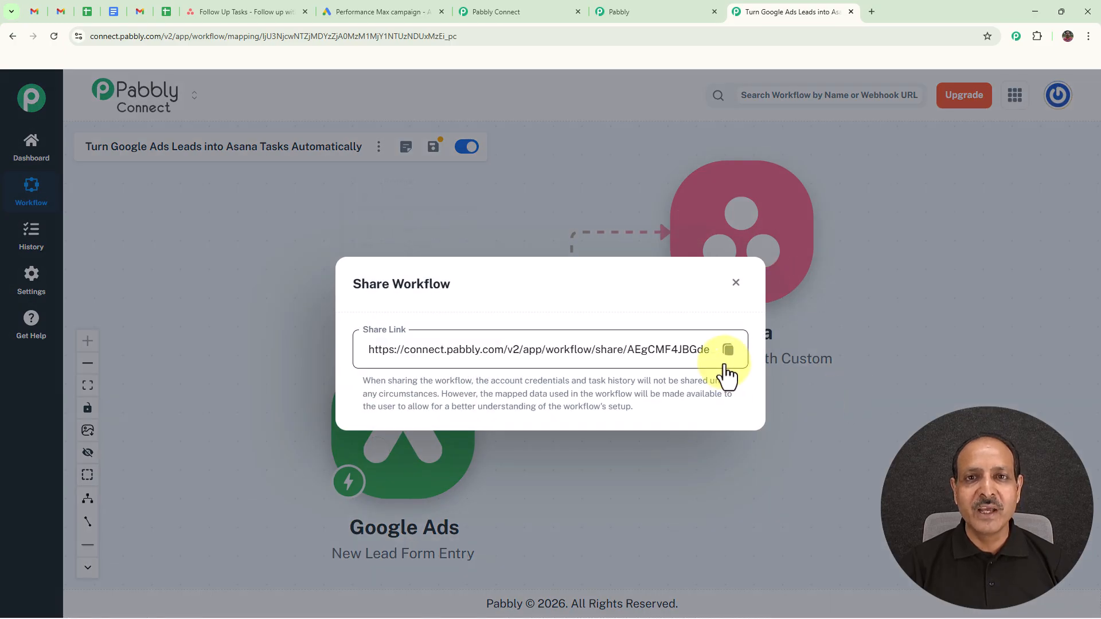